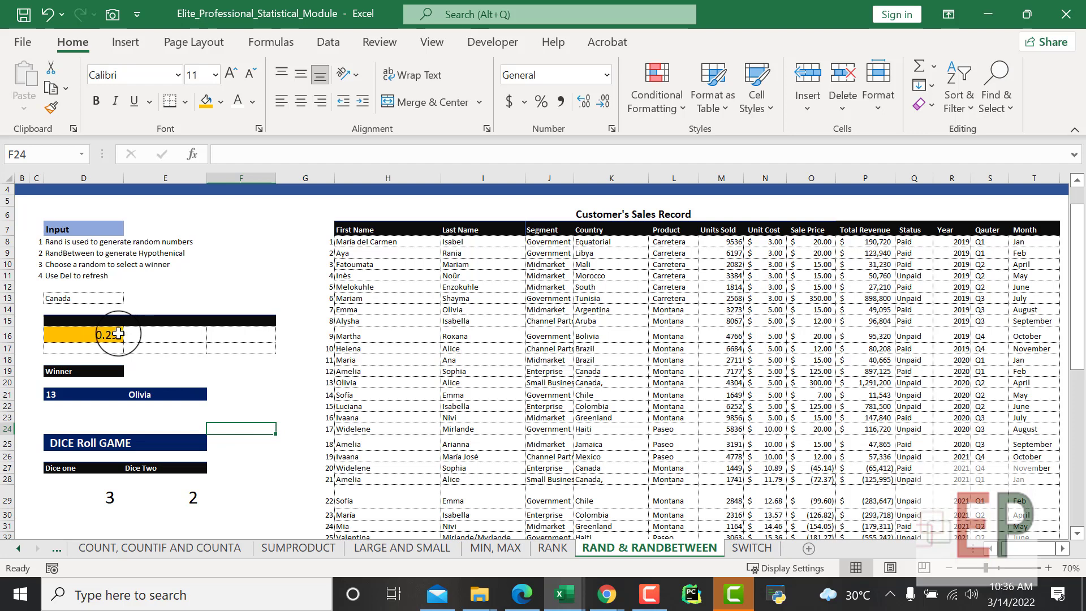
# - Replace the contents of the orange cell D16 with the formula =RAND()
pyautogui.click(117, 334)
pyautogui.press('Delete')
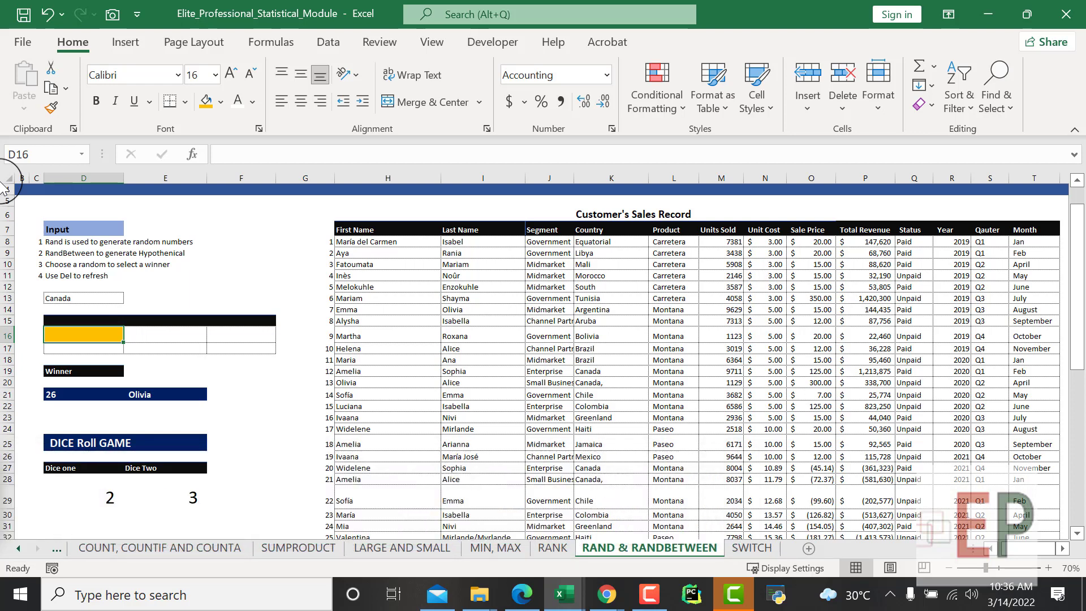
pyautogui.write('r')
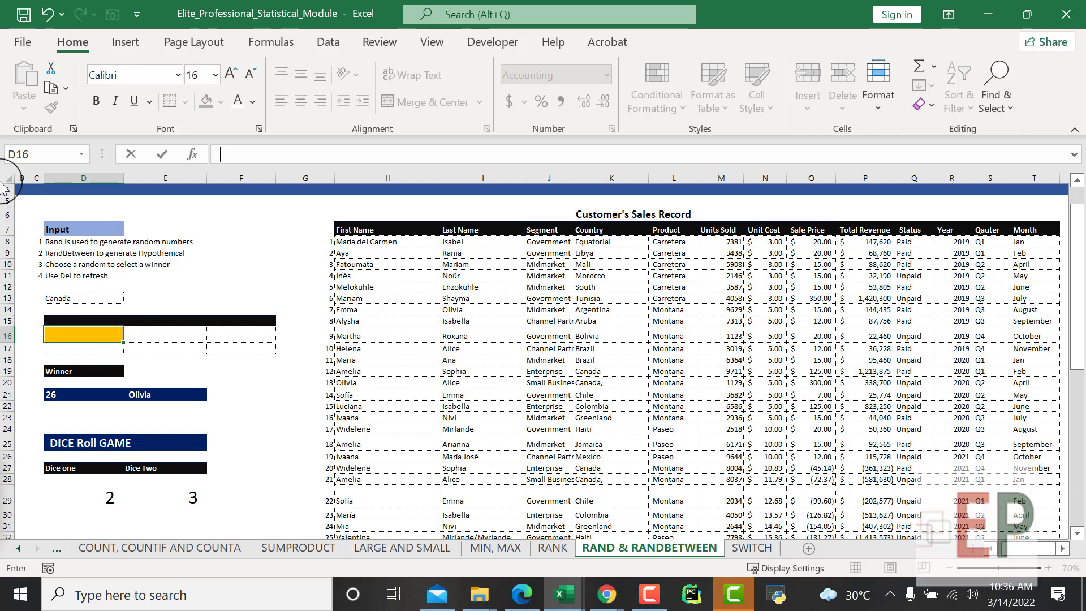
pyautogui.write('=rnd')
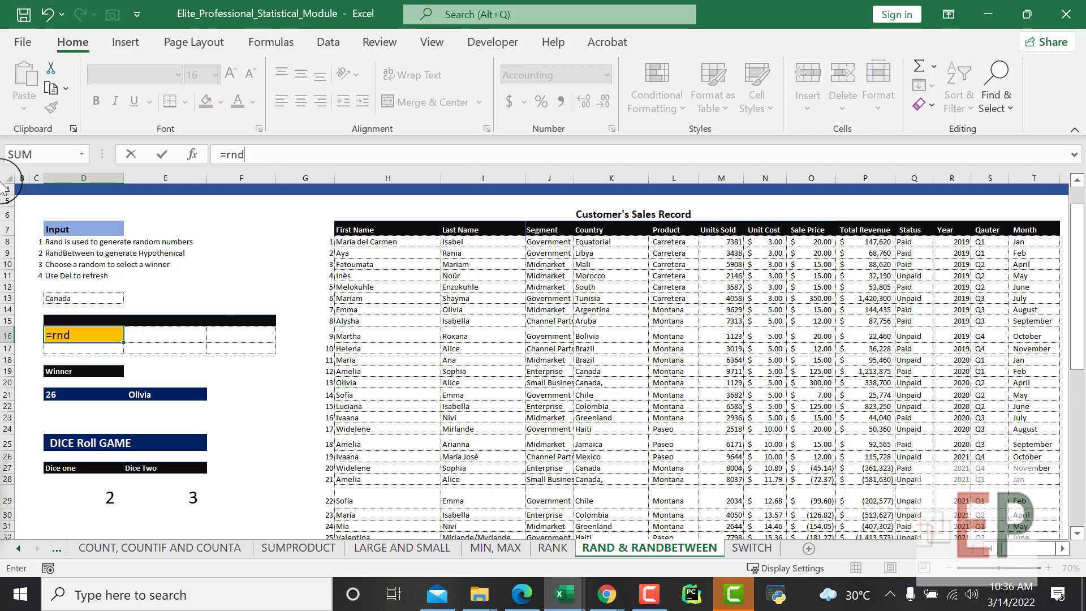
pyautogui.press('BackSpace')
pyautogui.press('BackSpace')
pyautogui.write('and')
pyautogui.press('Tab')
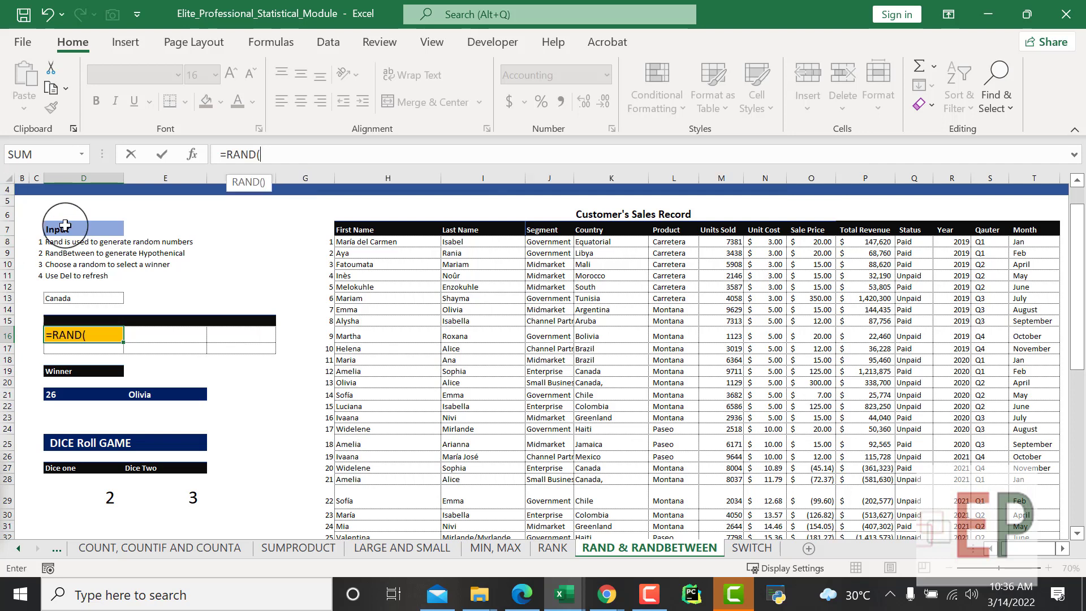
pyautogui.write(')')
pyautogui.hotkey('ctrl', 'Return')
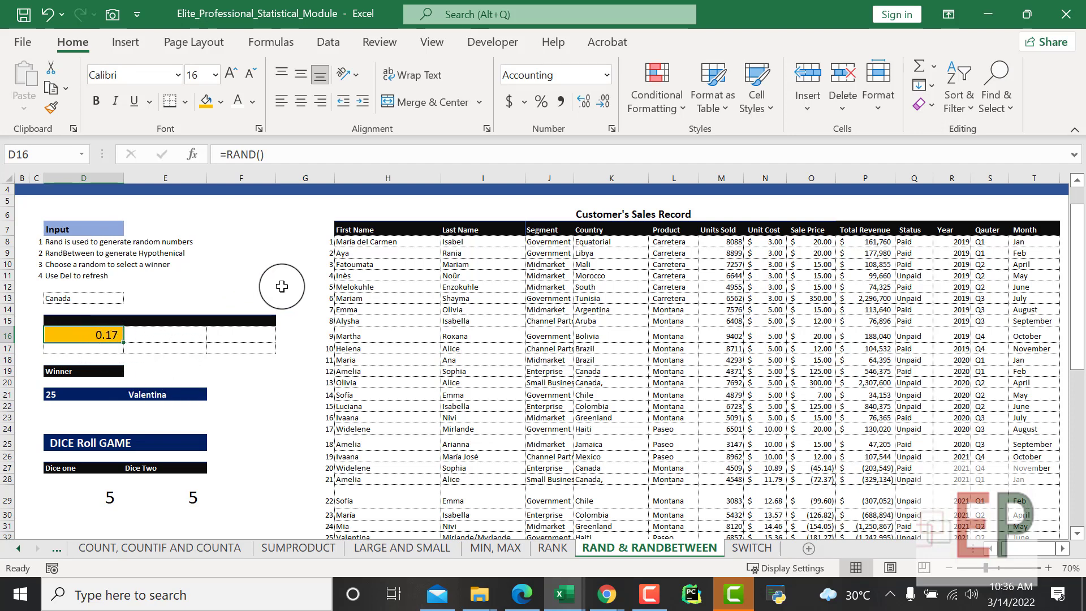
# - Recalculate the sheet repeatedly from the empty cell F11 to refresh all random values
pyautogui.click(241, 275)
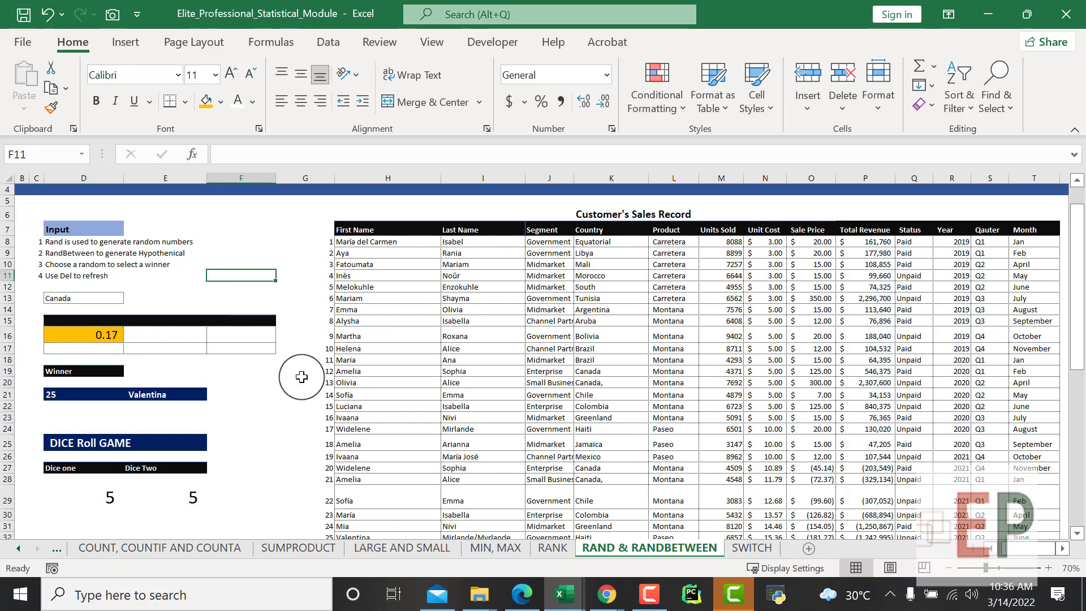
pyautogui.press('Delete')
pyautogui.press('Delete')
pyautogui.press('Delete')
pyautogui.press('Delete')
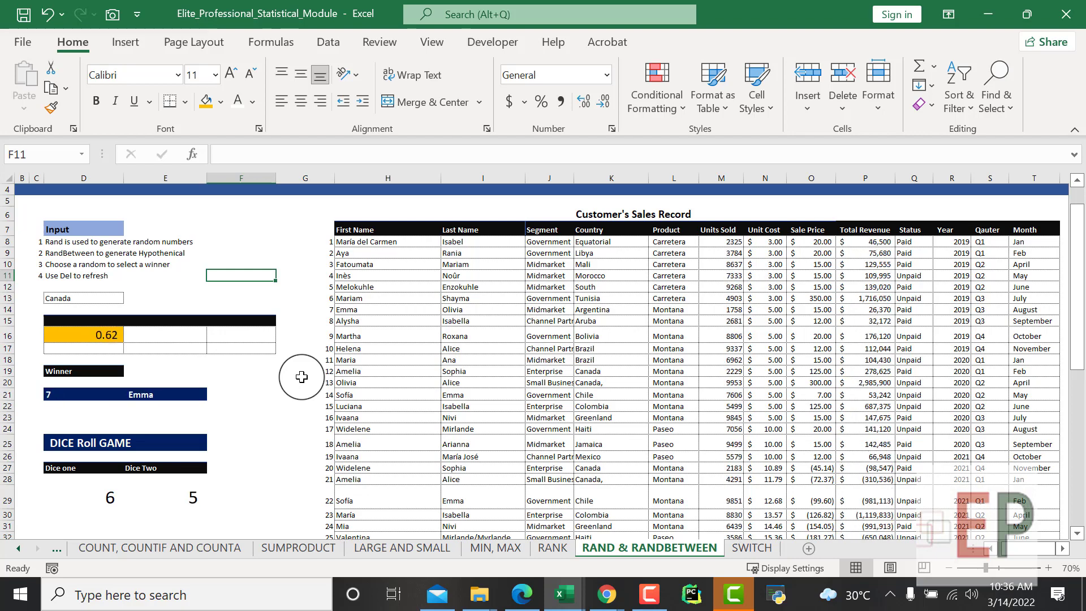
pyautogui.press('Delete')
pyautogui.press('Delete')
pyautogui.press('Delete')
pyautogui.press('Delete')
pyautogui.press('Delete')
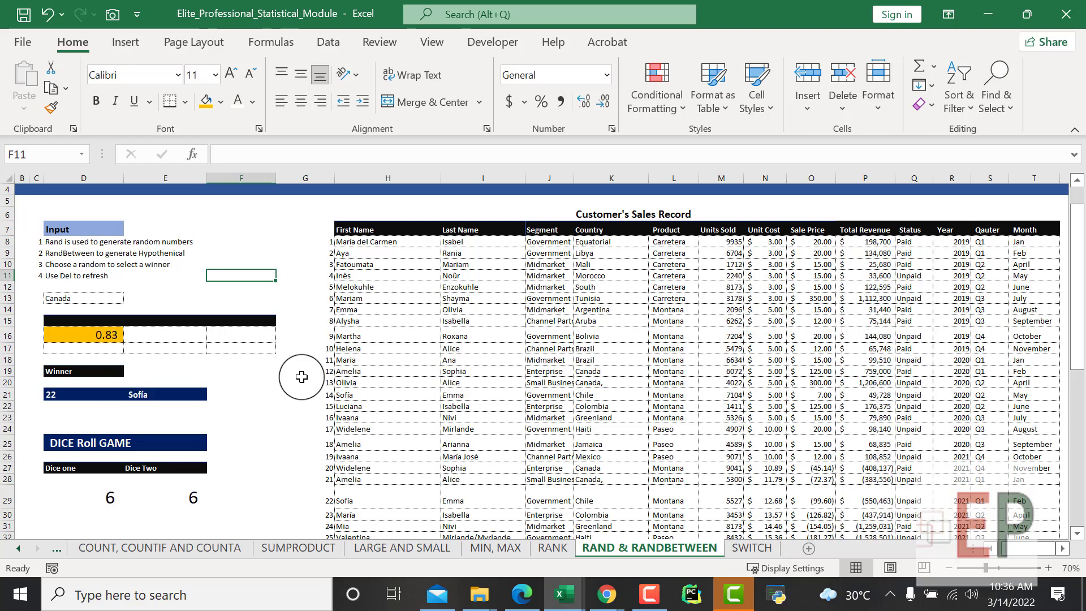
pyautogui.press('Delete')
pyautogui.press('Delete')
pyautogui.press('Delete')
pyautogui.press('Delete')
pyautogui.press('Delete')
pyautogui.press('Delete')
pyautogui.press('Delete')
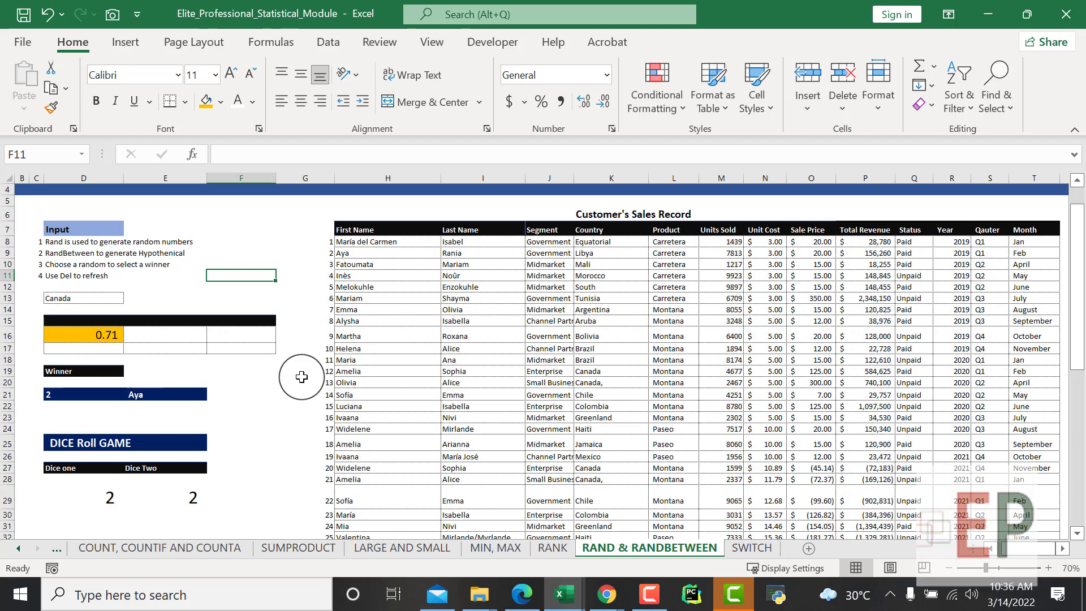
pyautogui.press('Delete')
pyautogui.press('Delete')
pyautogui.press('Delete')
pyautogui.press('Delete')
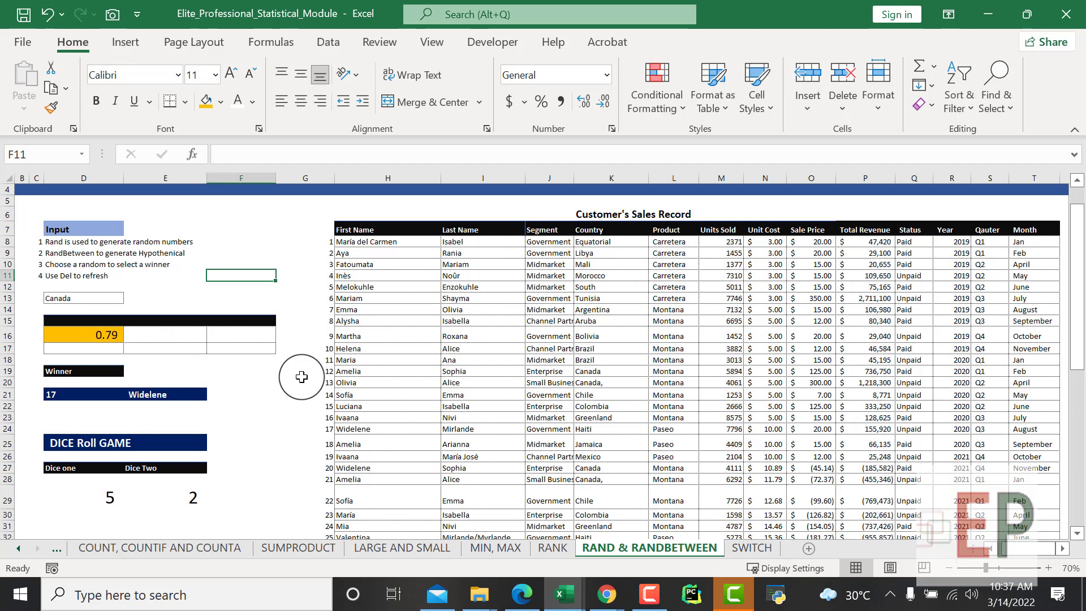
pyautogui.press('Delete')
pyautogui.press('Delete')
pyautogui.press('Delete')
pyautogui.press('Delete')
pyautogui.press('Delete')
pyautogui.press('Delete')
pyautogui.press('Delete')
pyautogui.press('Delete')
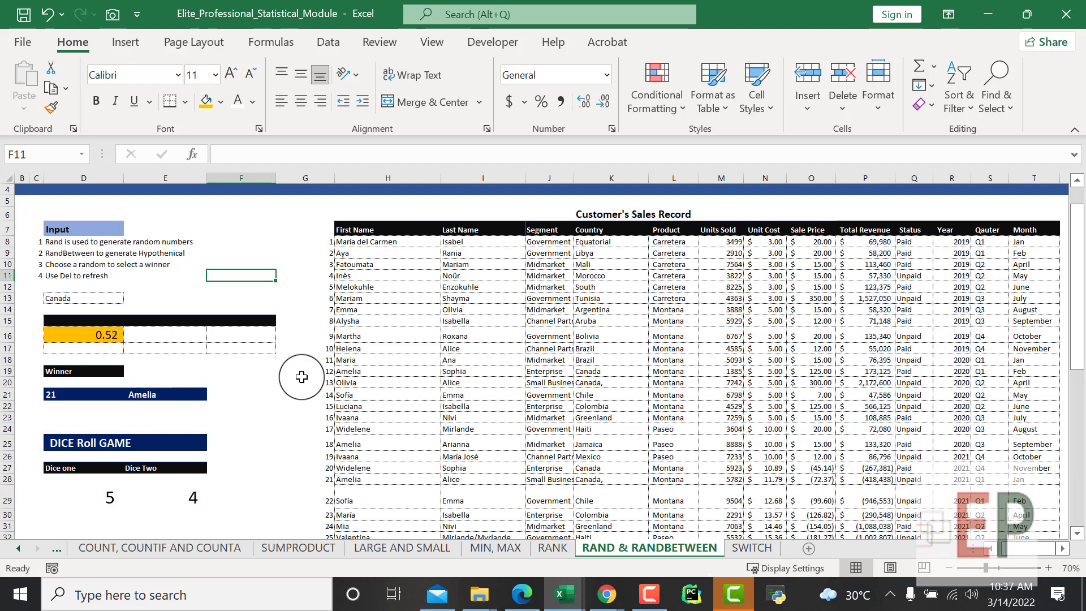
pyautogui.press('Delete')
pyautogui.press('Delete')
pyautogui.press('Delete')
pyautogui.press('Delete')
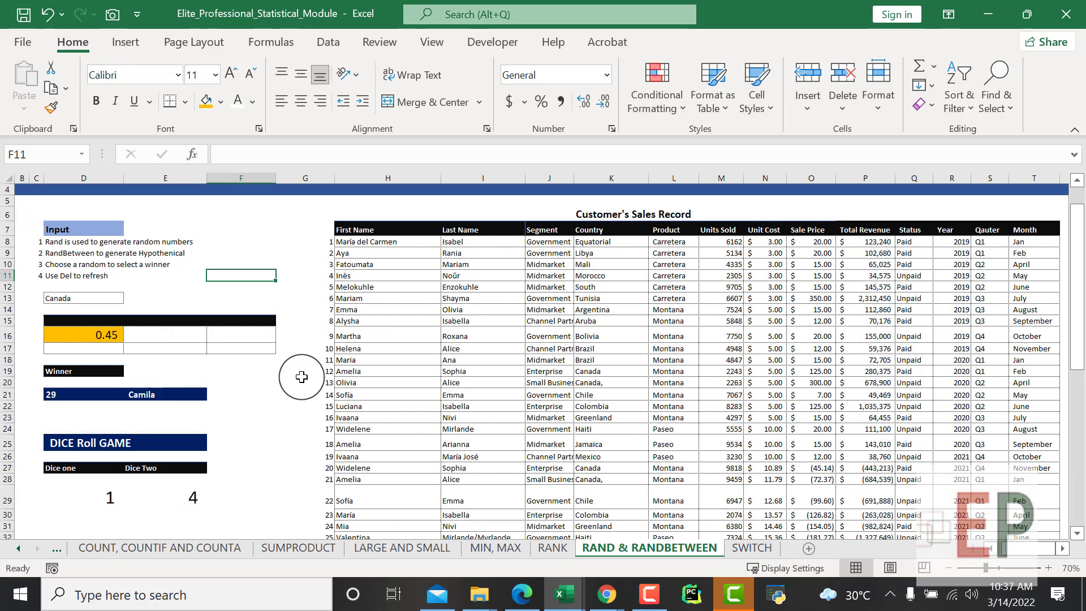
# - Examine the numbering of the customer list in column G down to its last entry in G37
pyautogui.press('Down')
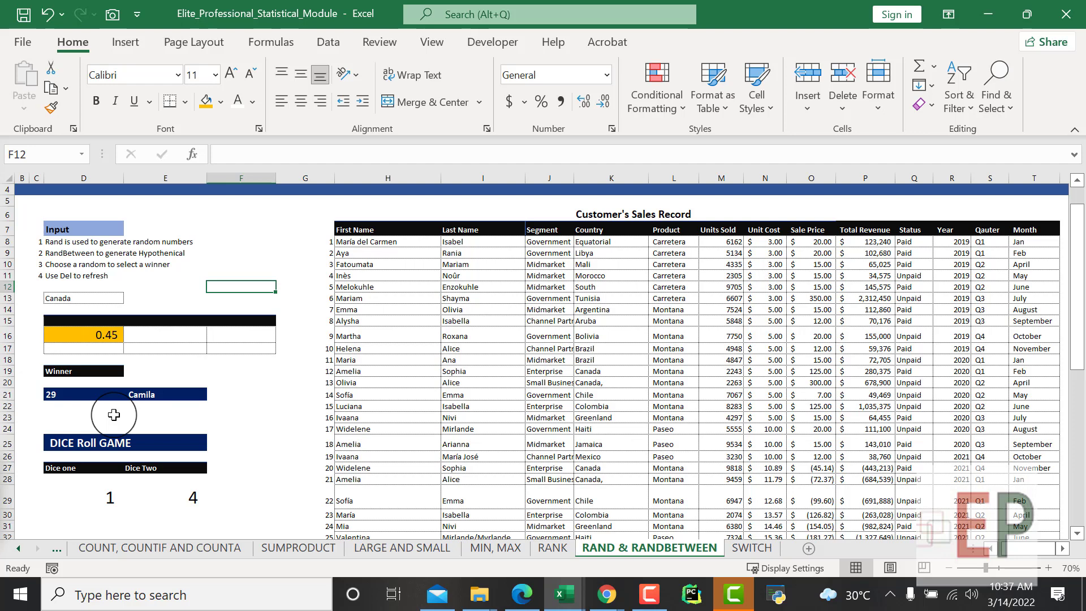
pyautogui.scroll(-2, 93, 362)
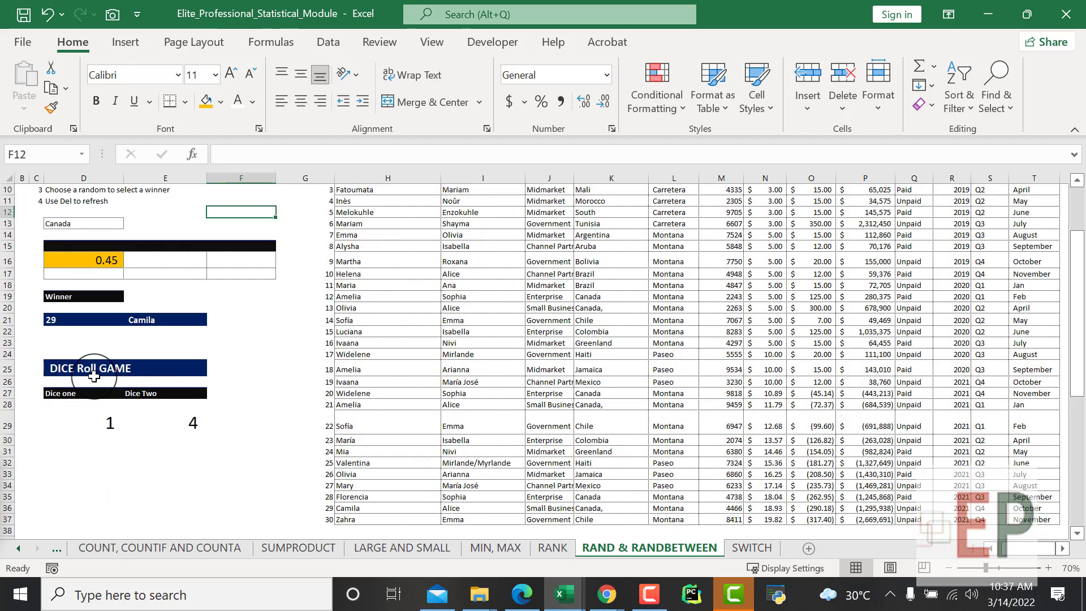
pyautogui.scroll(3, 339, 491)
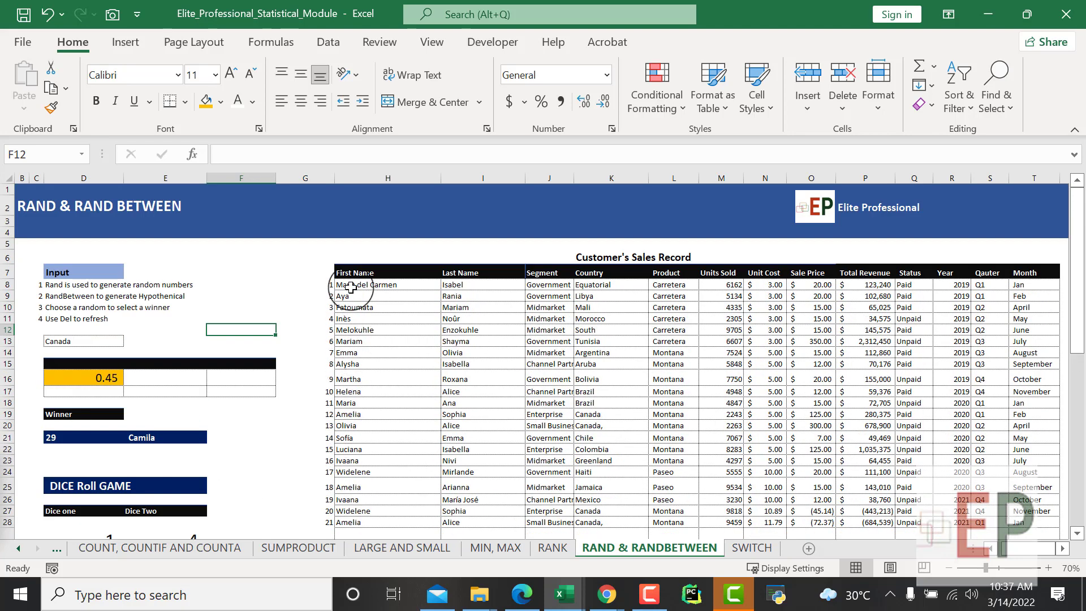
pyautogui.scroll(-4, 327, 284)
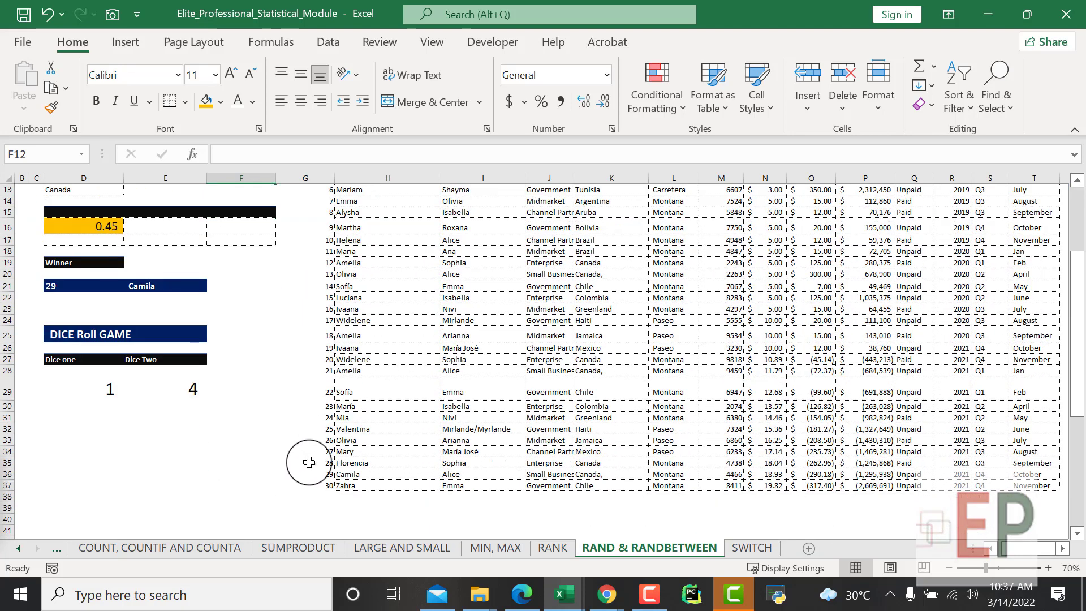
pyautogui.click(324, 487)
pyautogui.scroll(2, 324, 487)
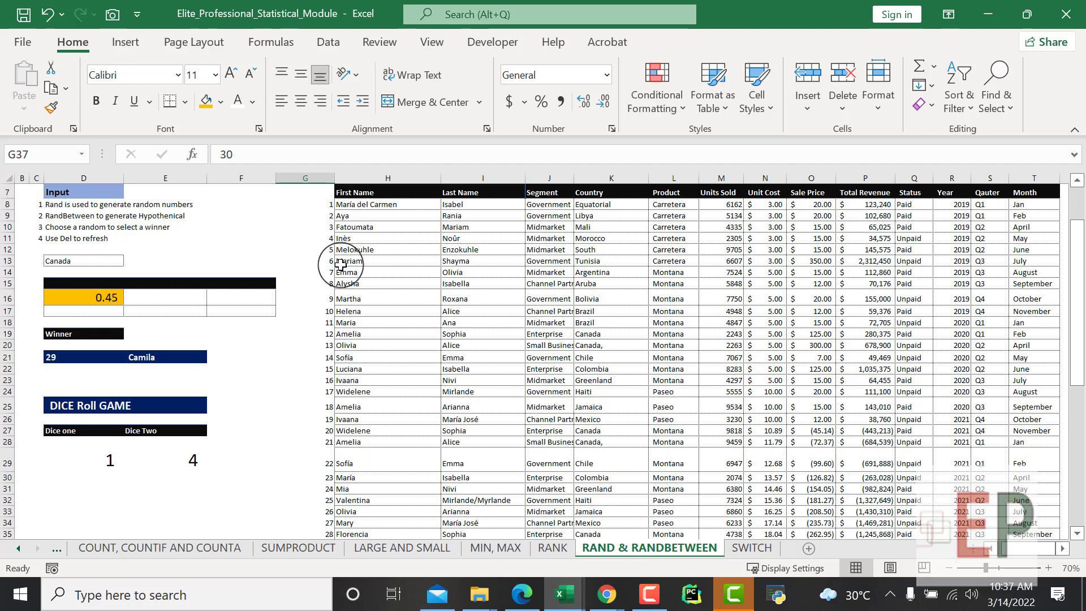
pyautogui.click(85, 356)
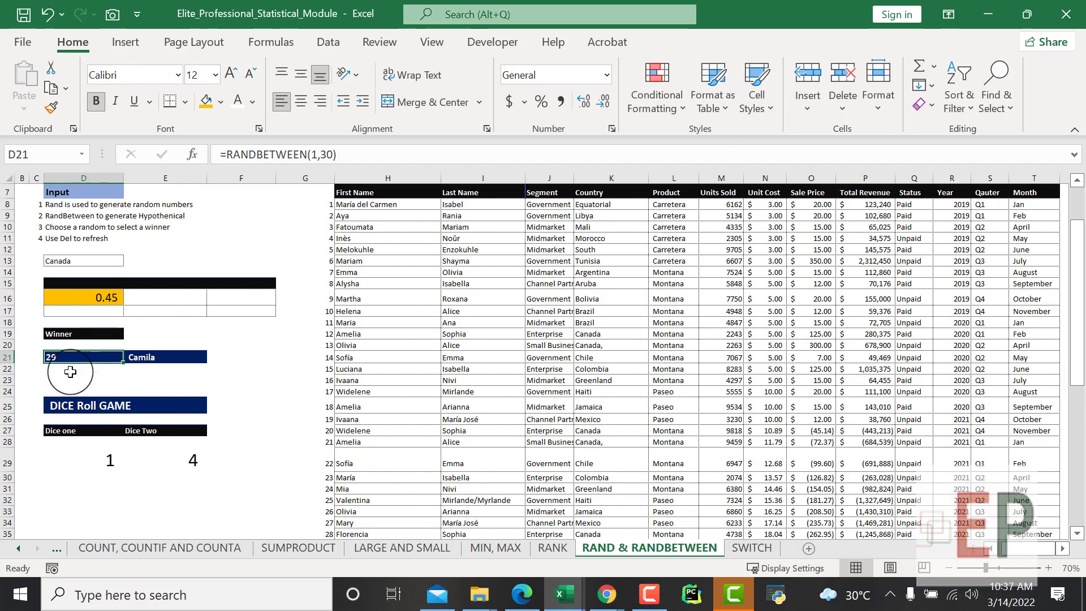
pyautogui.press('Delete')
pyautogui.click(70, 372)
pyautogui.press('Up')
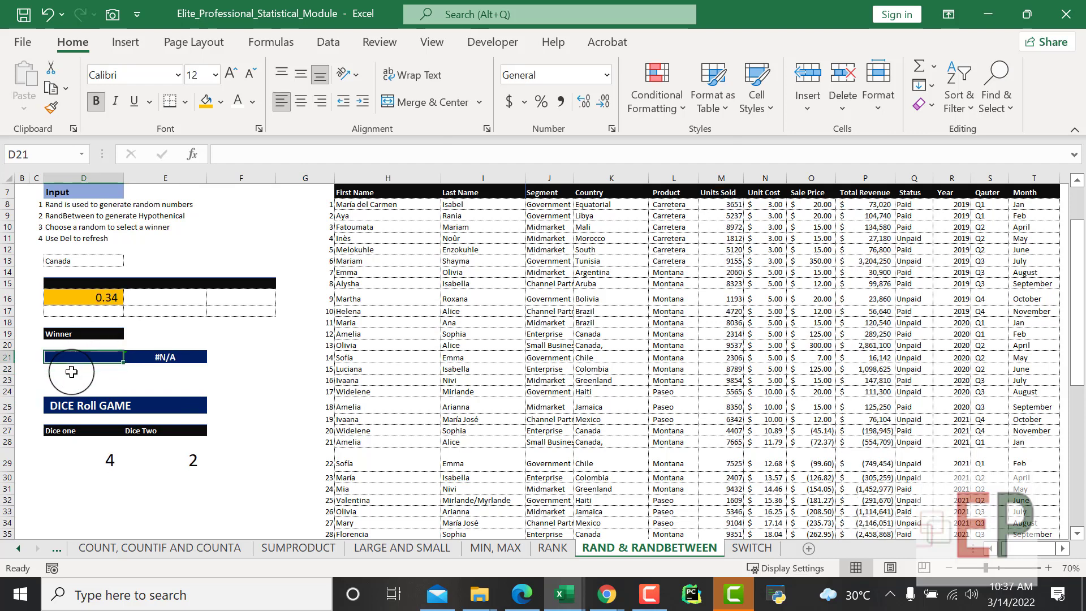
pyautogui.hotkey('ctrl', 'z')
# - Inspect the winner lookup formula in E21 and the customer numbers in column G that it searches
pyautogui.click(85, 389)
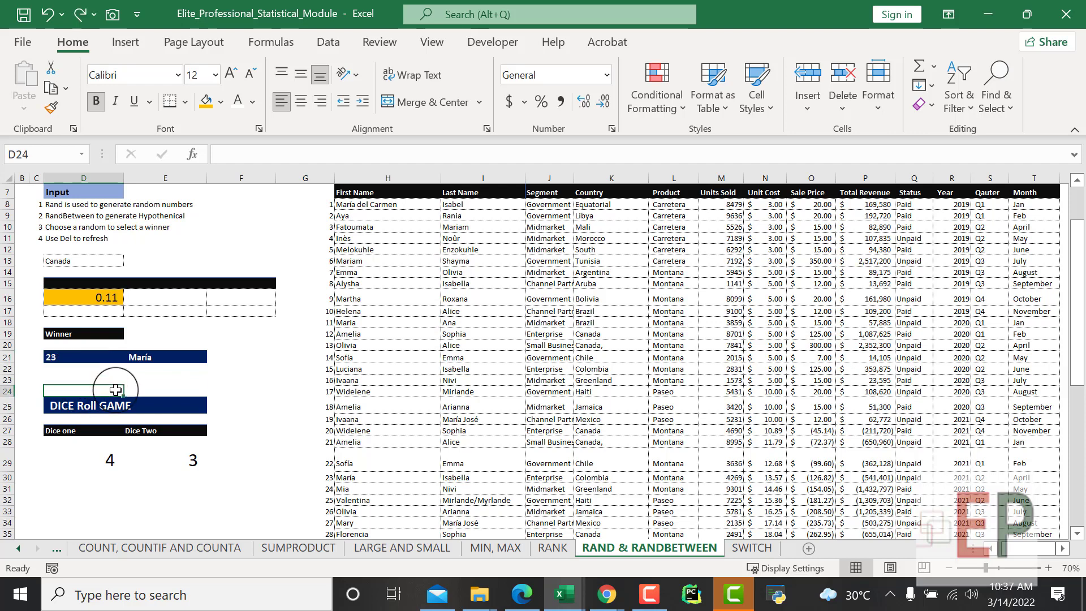
pyautogui.click(163, 354)
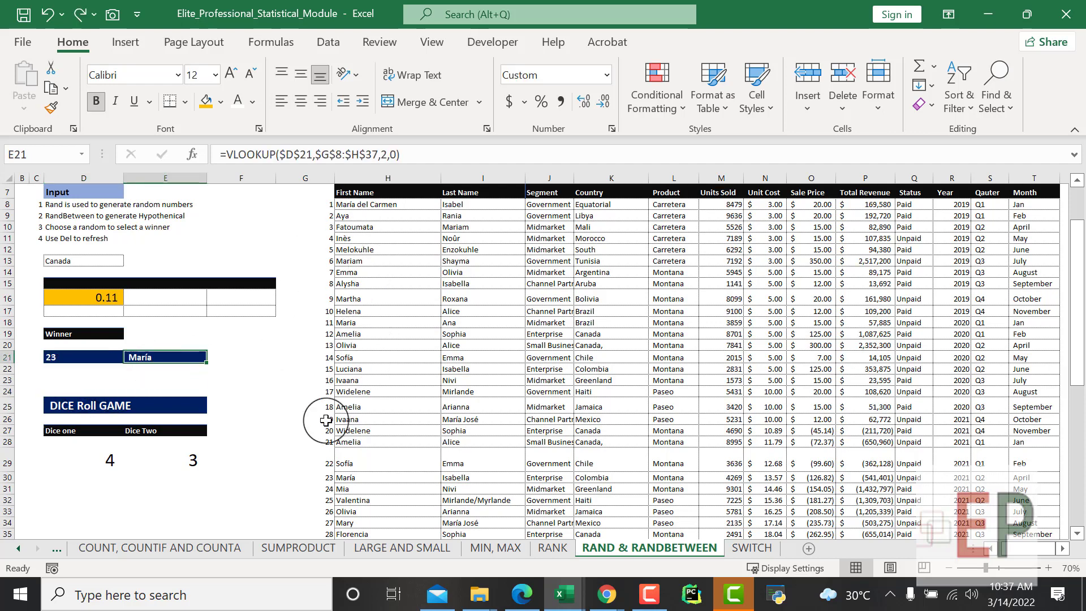
pyautogui.click(320, 392)
pyautogui.click(322, 204)
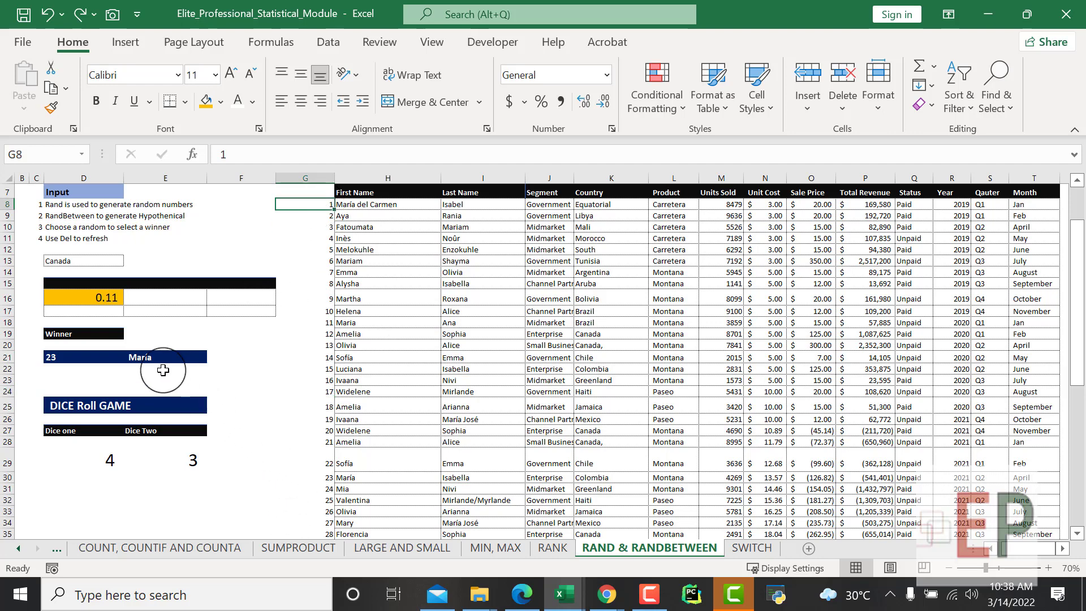
pyautogui.click(226, 512)
pyautogui.click(80, 366)
# - Clear the winner number cell D21 and enter the formula =RANDBETWEEN(1,30) in it
pyautogui.click(73, 357)
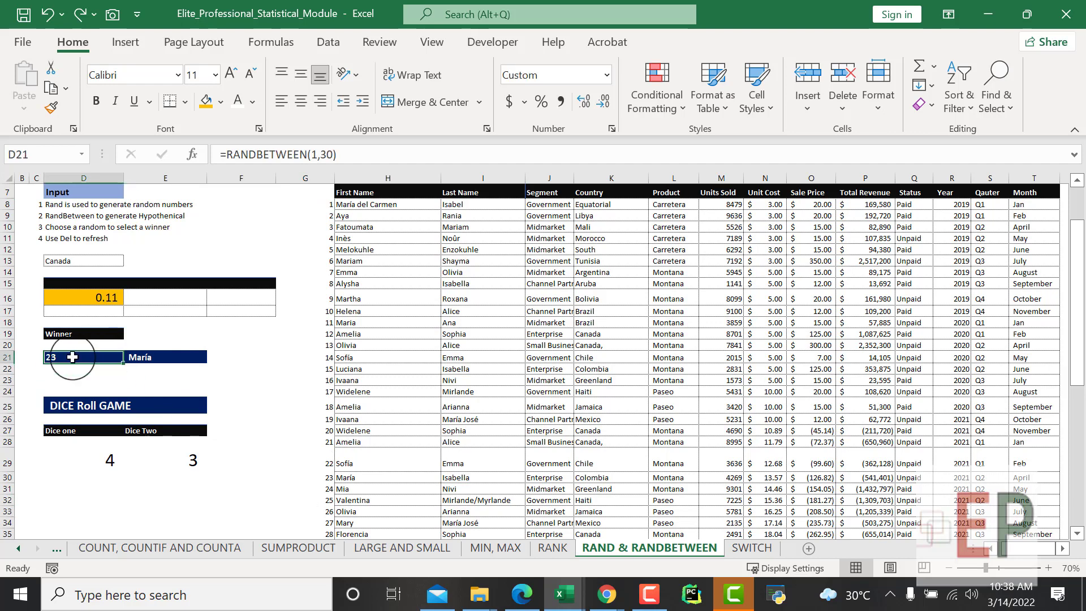
pyautogui.press('Delete')
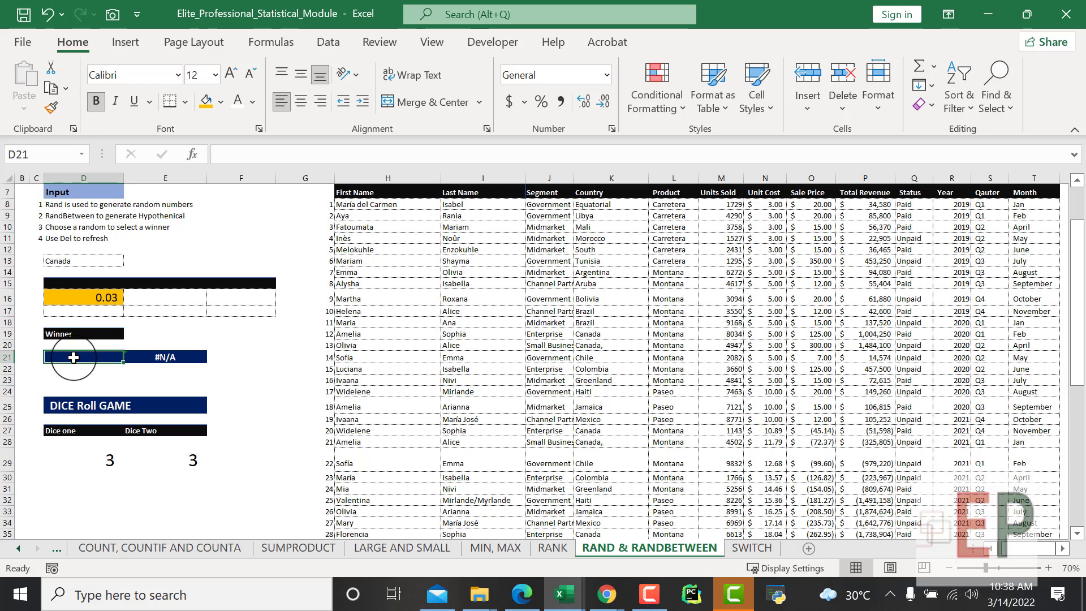
pyautogui.write('=rand')
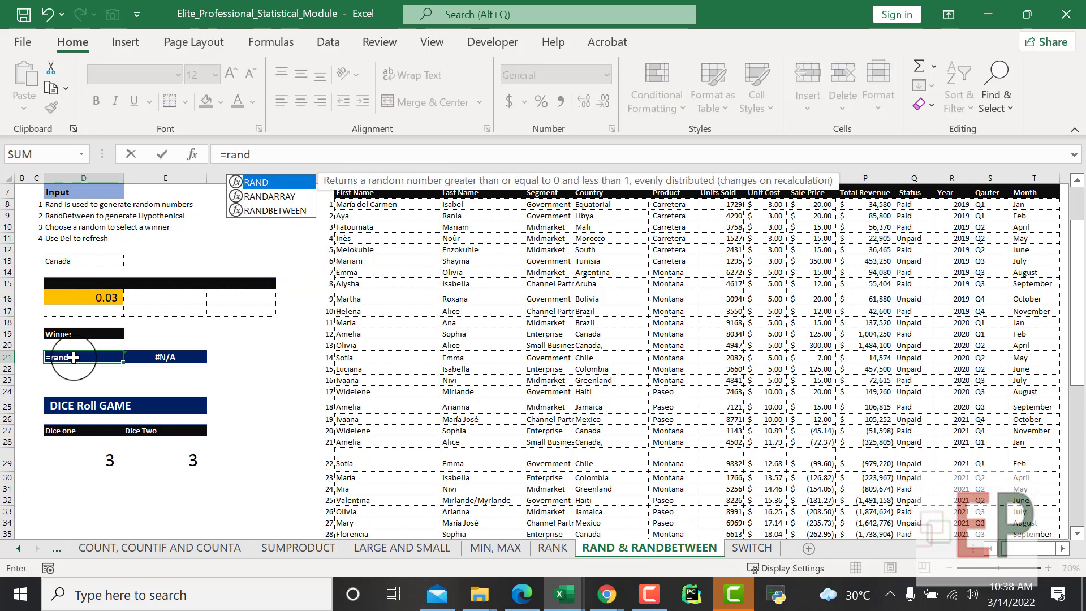
pyautogui.press('Down')
pyautogui.press('Down')
pyautogui.press('Tab')
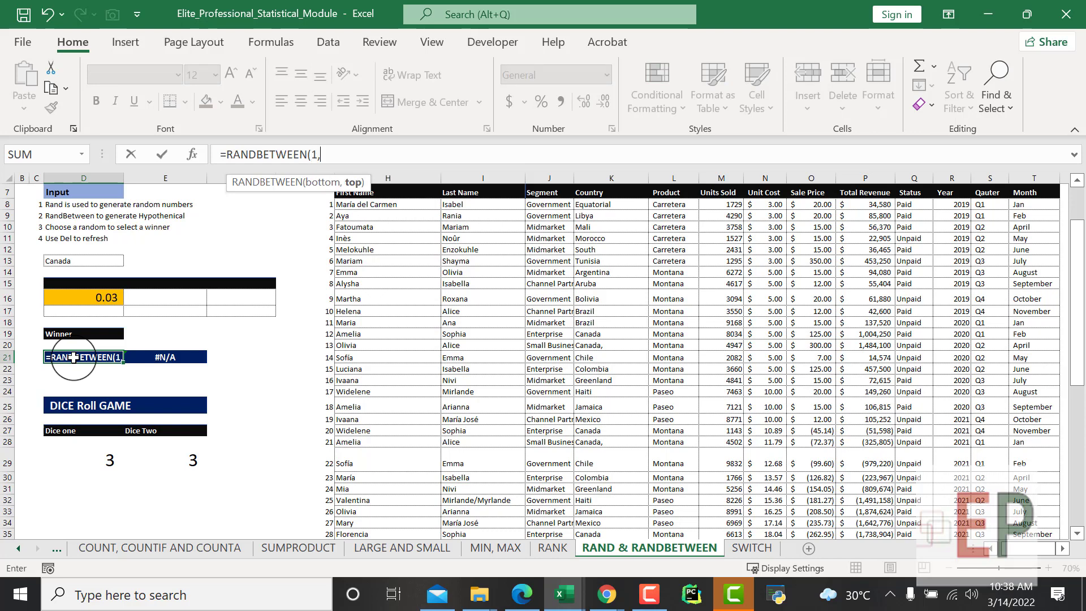
pyautogui.write('1,30')
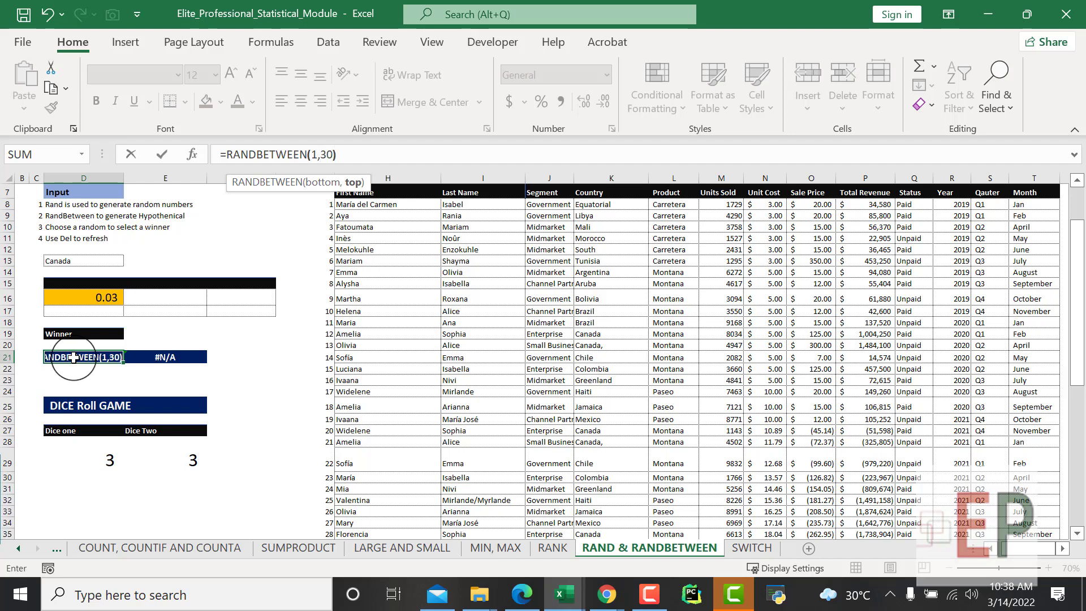
pyautogui.write(')')
pyautogui.press('Return')
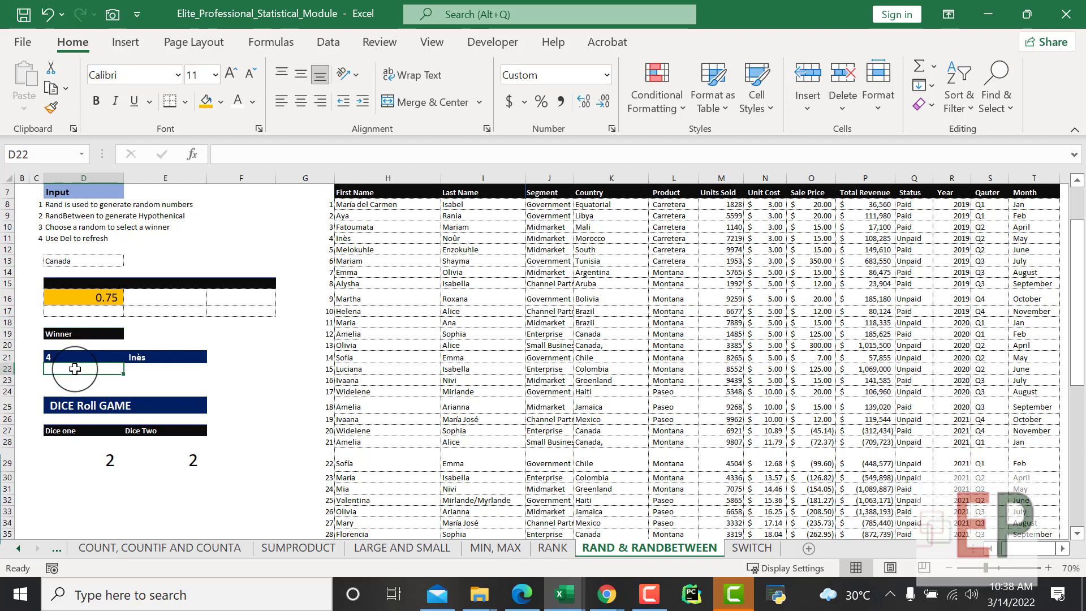
# - Check the formula in D21 and recalculate the sheet twice from the empty cell F21 to draw new winners
pyautogui.click(84, 359)
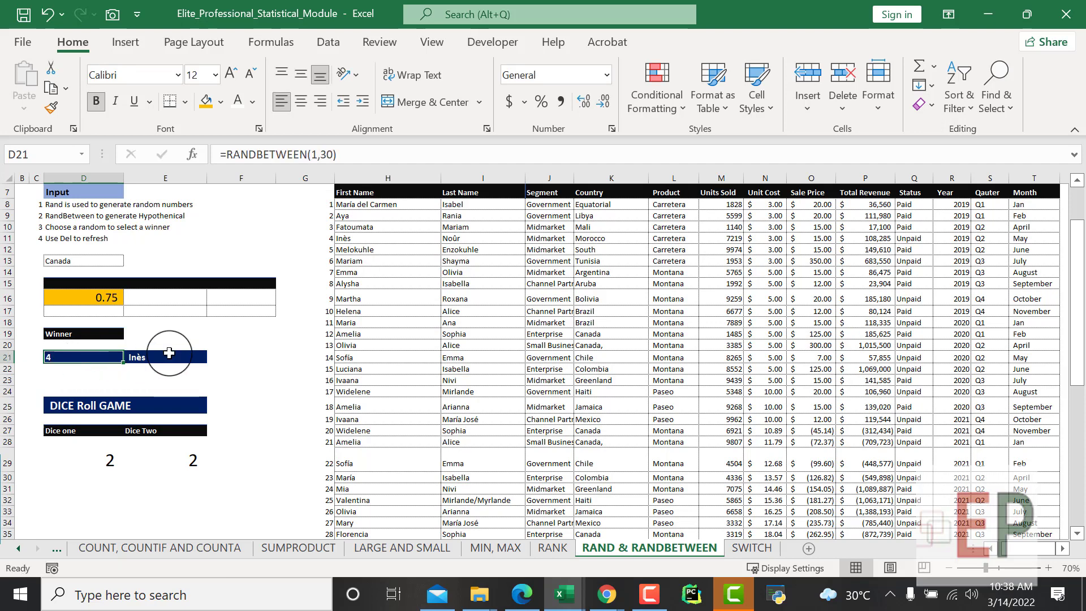
pyautogui.click(247, 366)
pyautogui.click(264, 352)
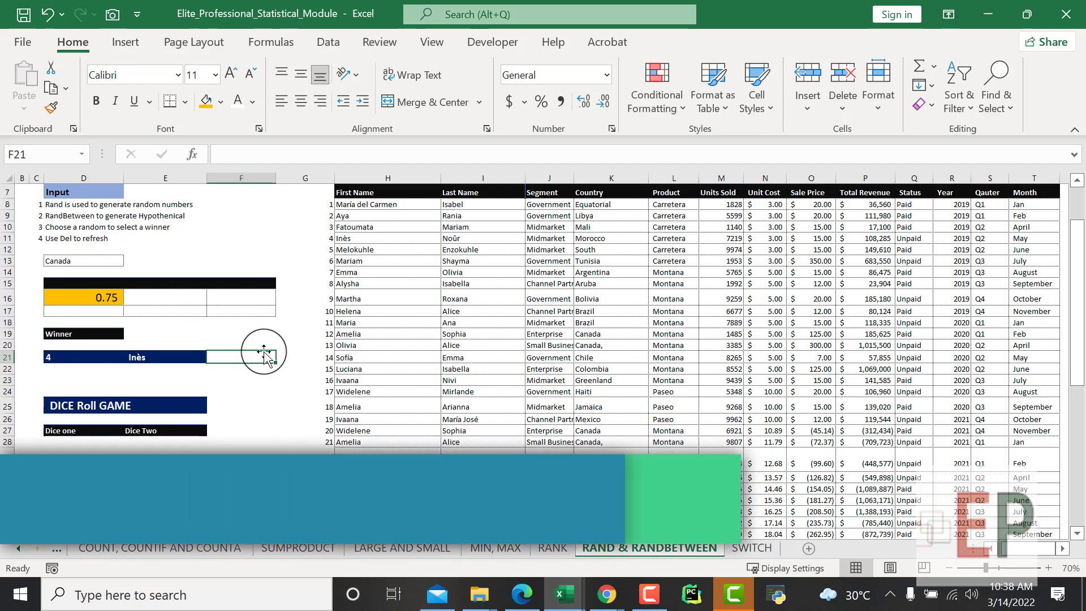
pyautogui.press('Right')
pyautogui.press('Left')
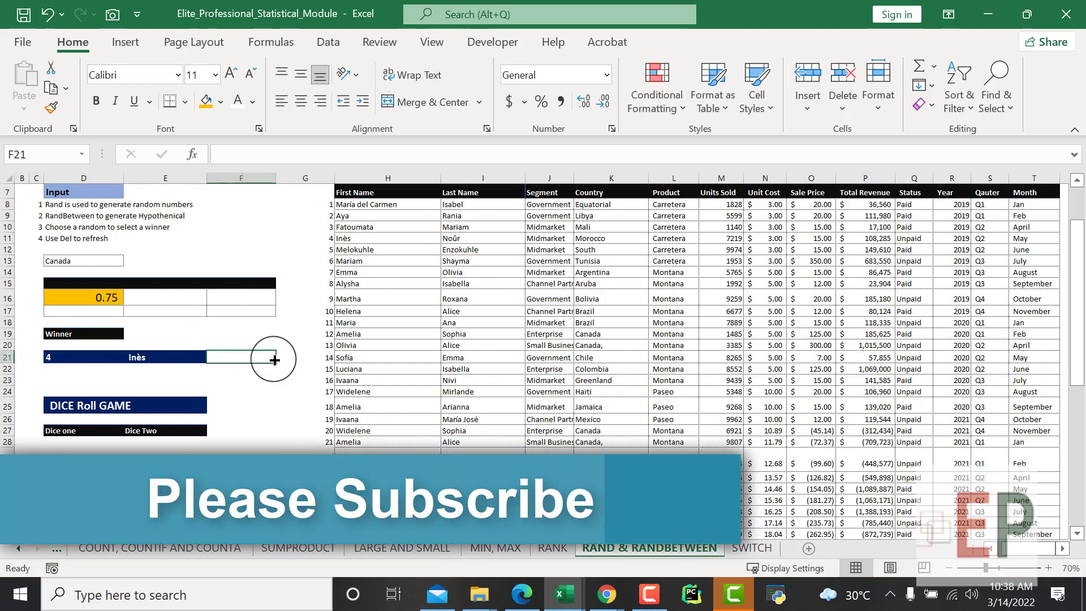
pyautogui.press('Delete')
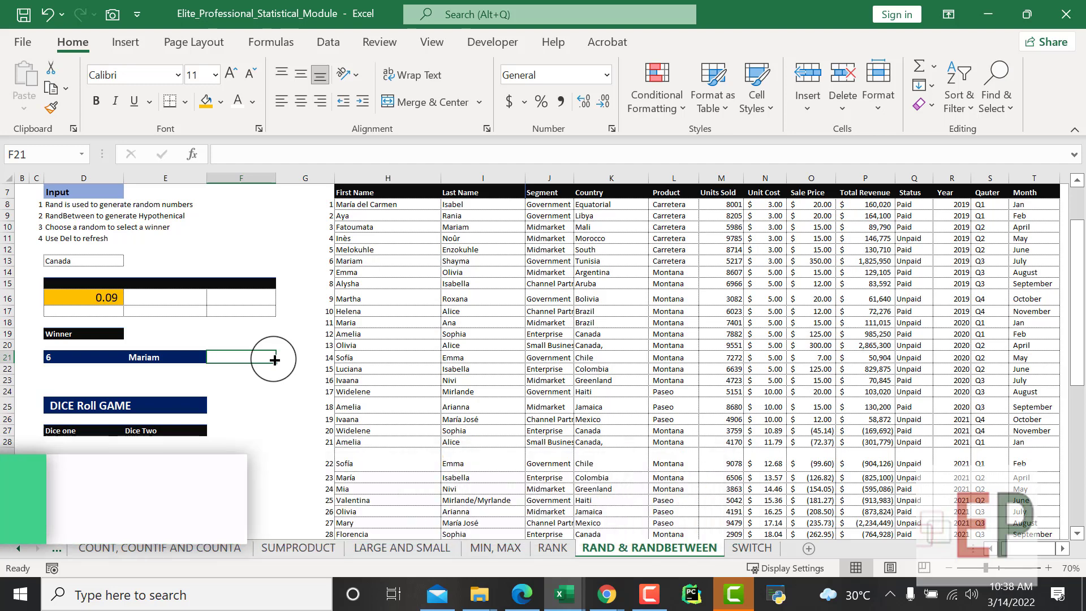
pyautogui.press('Delete')
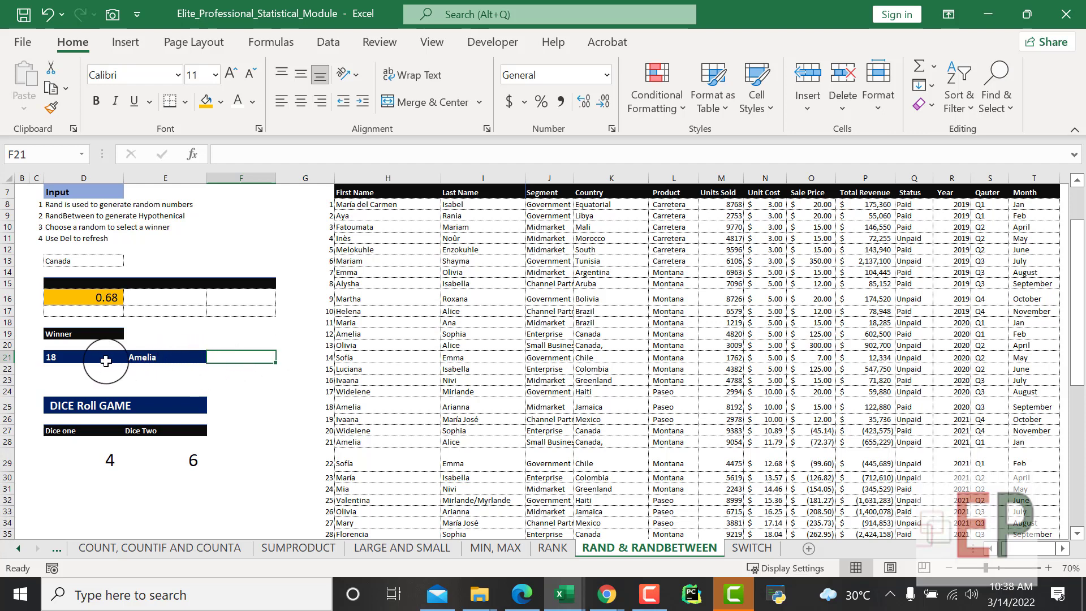
# - Compare the winner name's VLOOKUP formula in E21 with the random number formula in D21
pyautogui.click(181, 359)
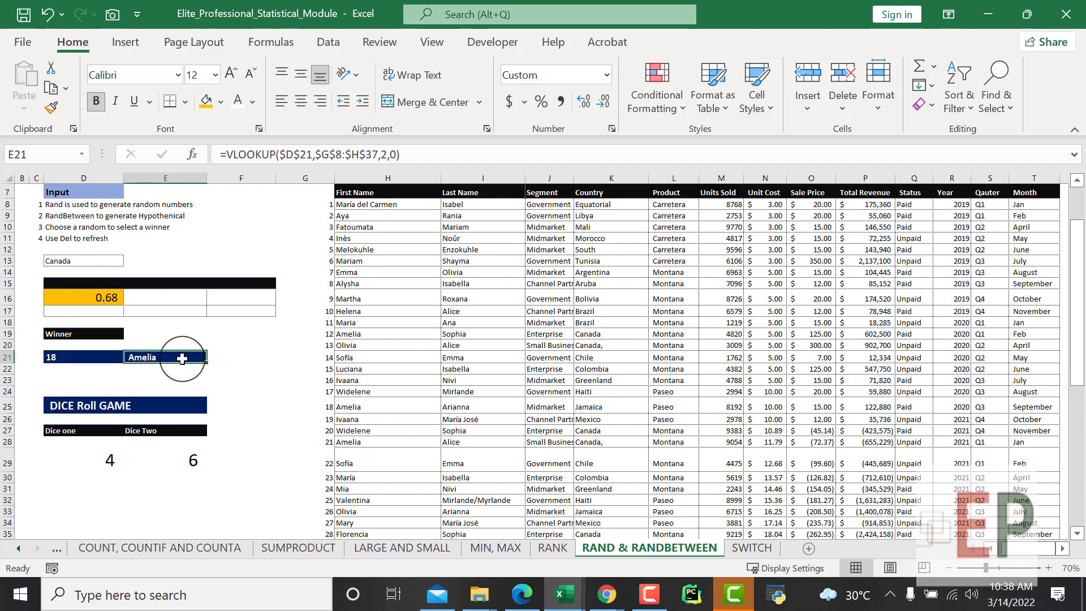
pyautogui.click(73, 356)
pyautogui.click(133, 358)
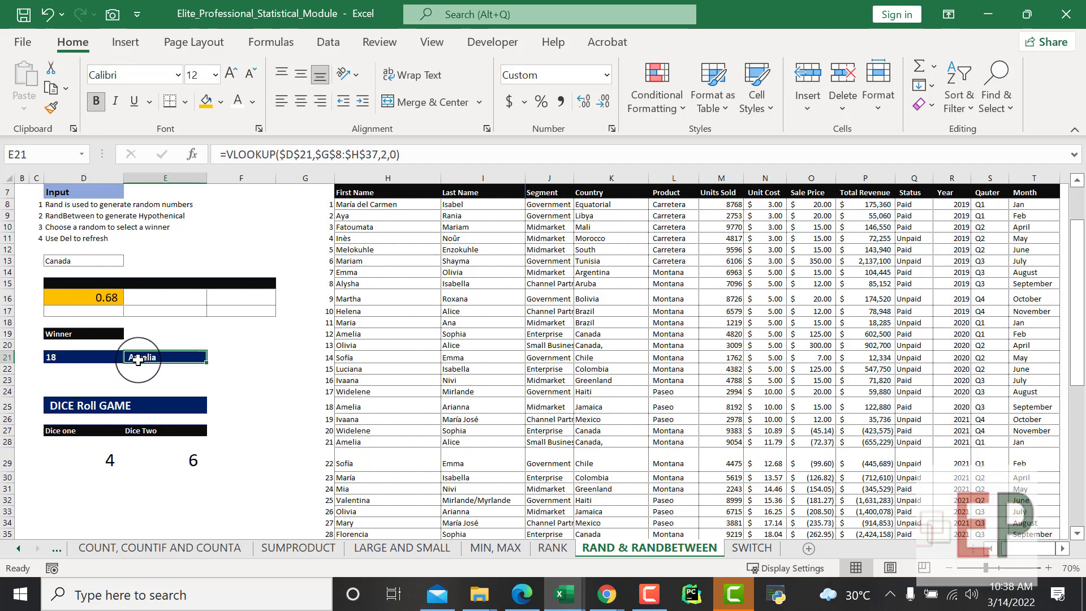
# - Review the lookup value and table array of the winner's VLOOKUP formula in E21 without changing it
pyautogui.click(52, 356)
pyautogui.click(148, 357)
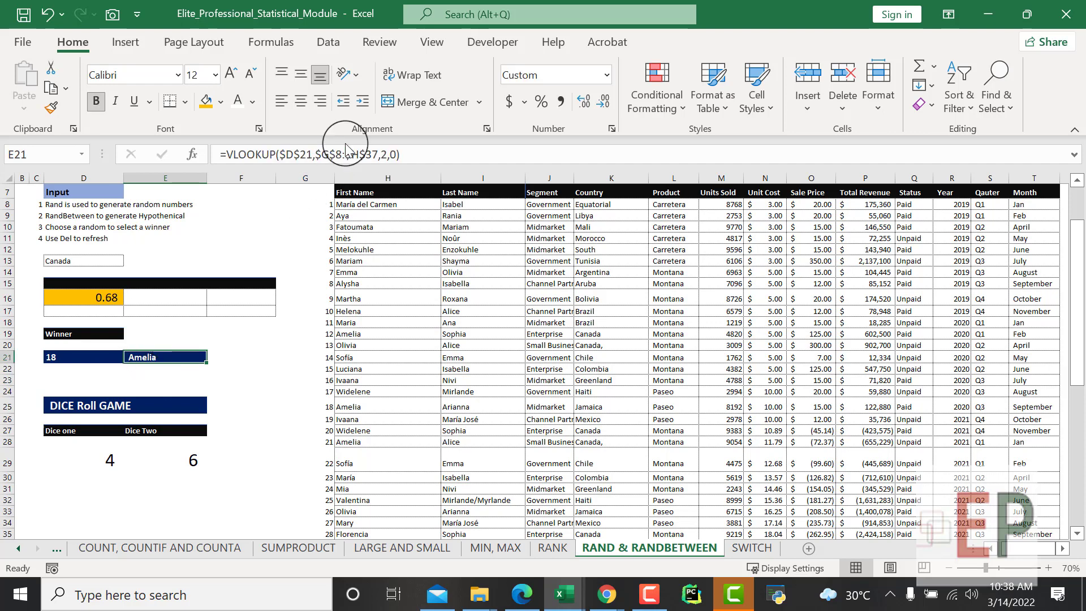
pyautogui.click(335, 160)
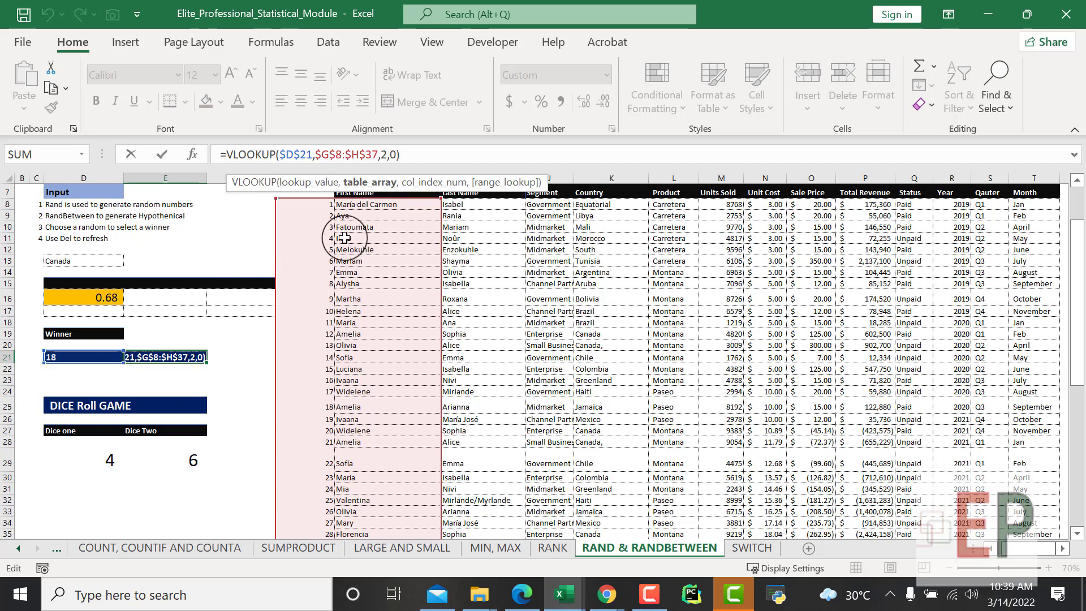
pyautogui.press('Return')
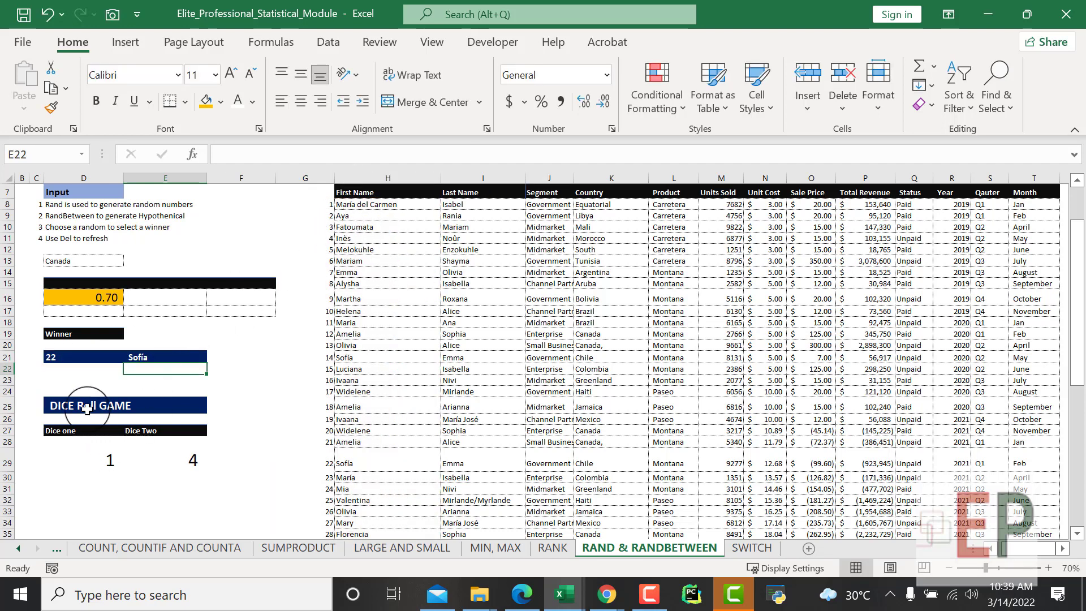
pyautogui.click(87, 378)
pyautogui.click(180, 368)
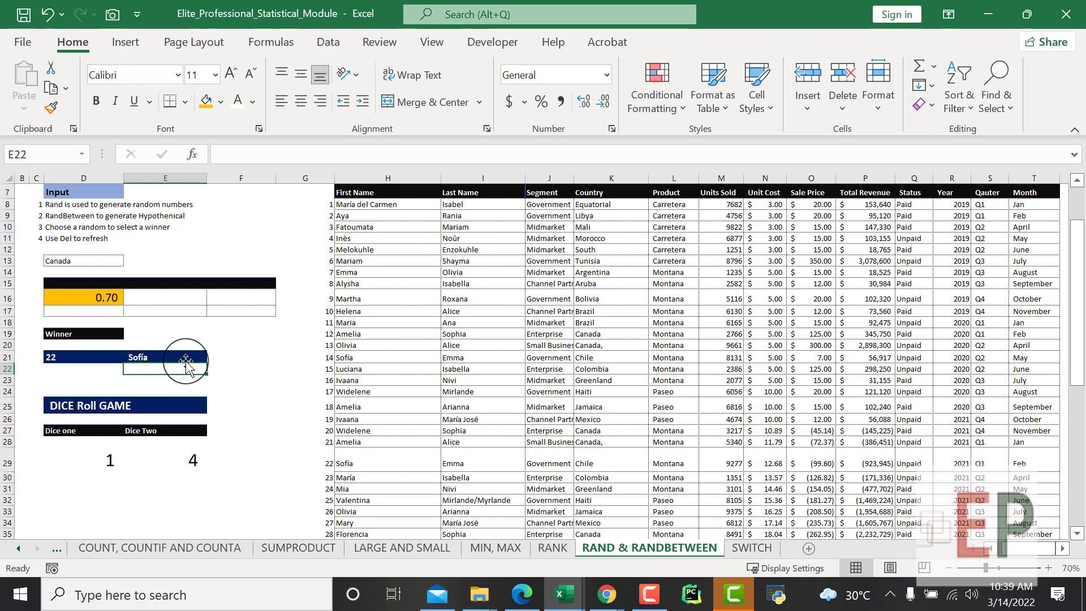
# - Replace the winner lookup in E21 with the formula =VLOOKUP(D21,$G$8:$H$37,2,0)
pyautogui.click(183, 355)
pyautogui.write('=vlookup')
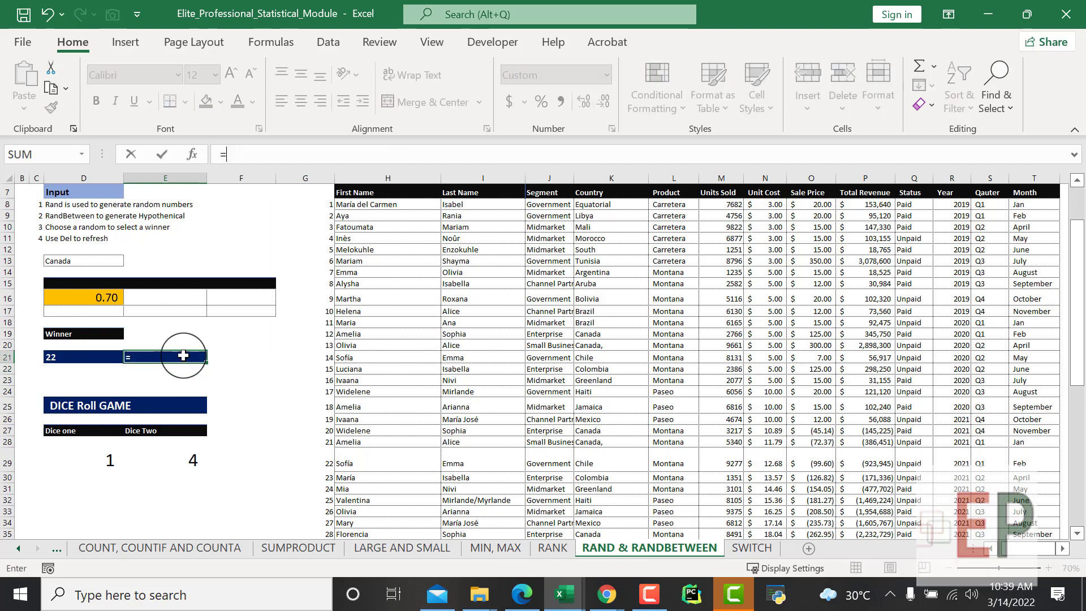
pyautogui.press('Tab')
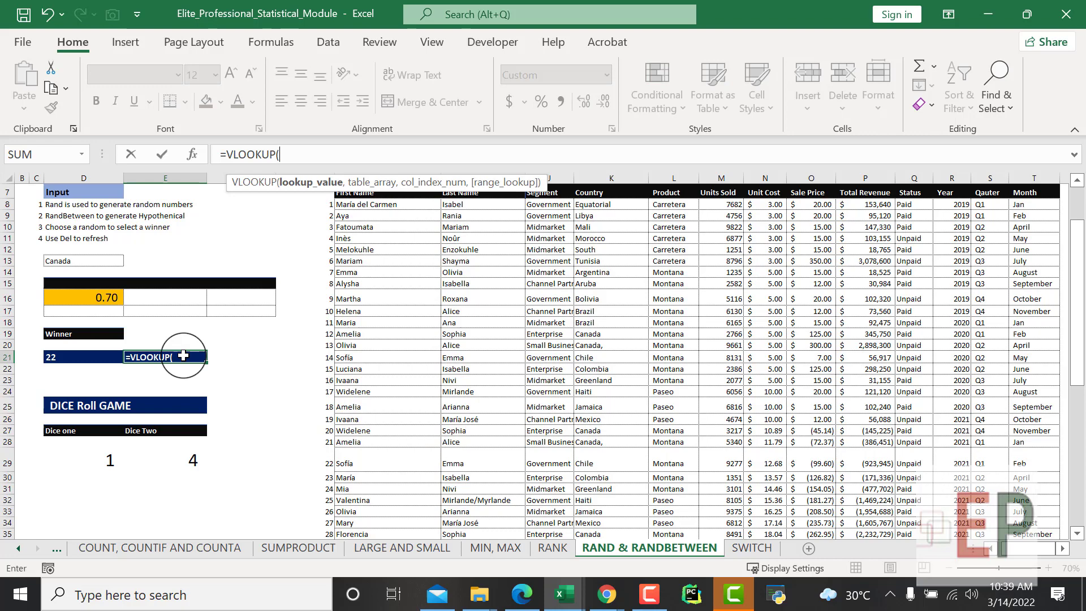
pyautogui.click(83, 357)
pyautogui.write(',')
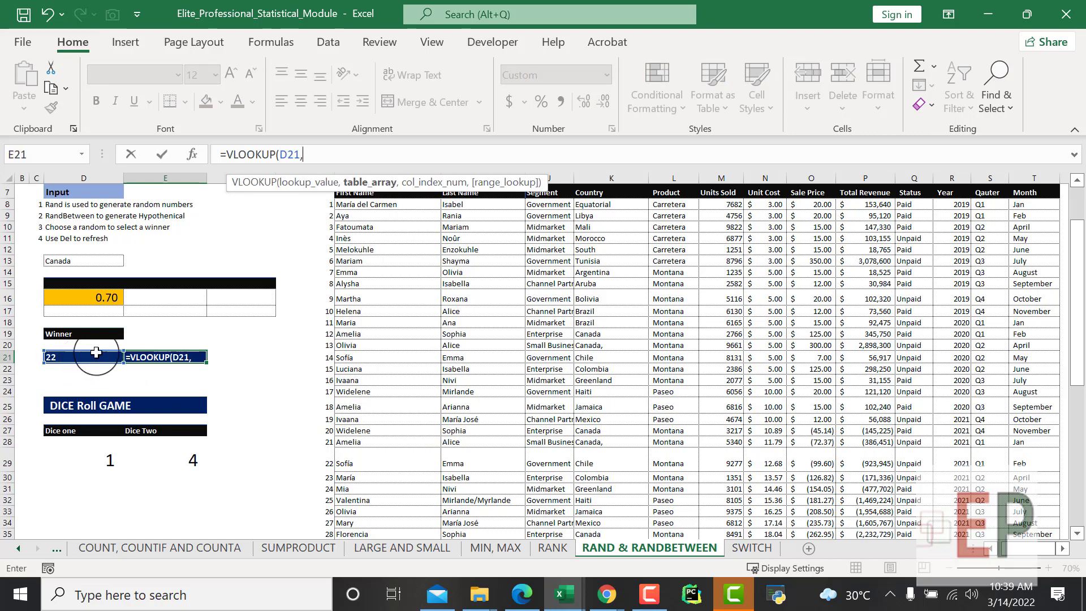
pyautogui.scroll(2, 395, 271)
pyautogui.moveTo(327, 280); pyautogui.dragTo(315, 523)
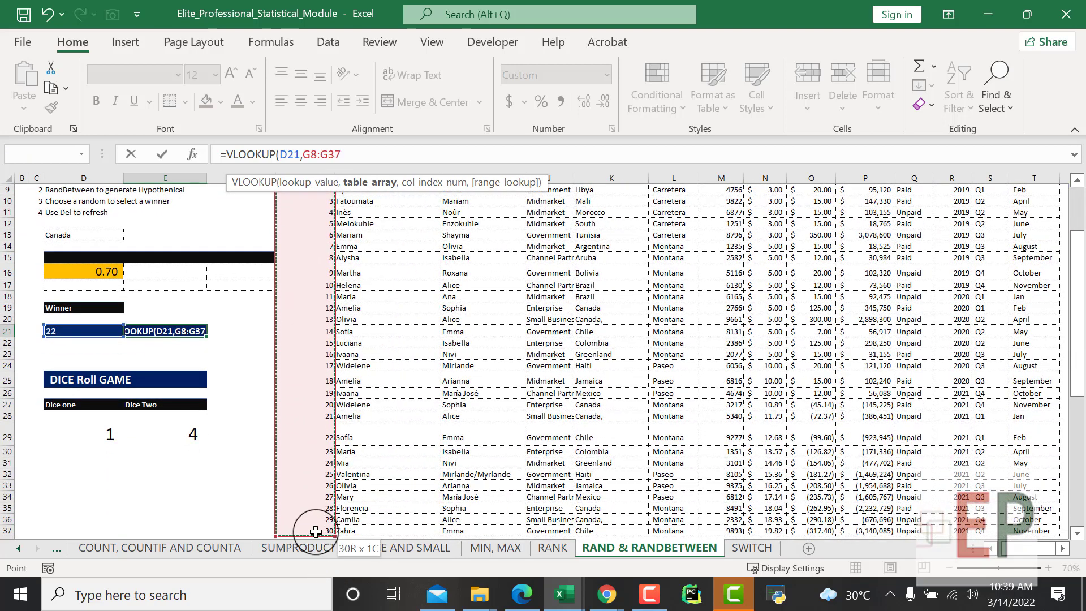
pyautogui.moveTo(315, 532); pyautogui.dragTo(380, 536)
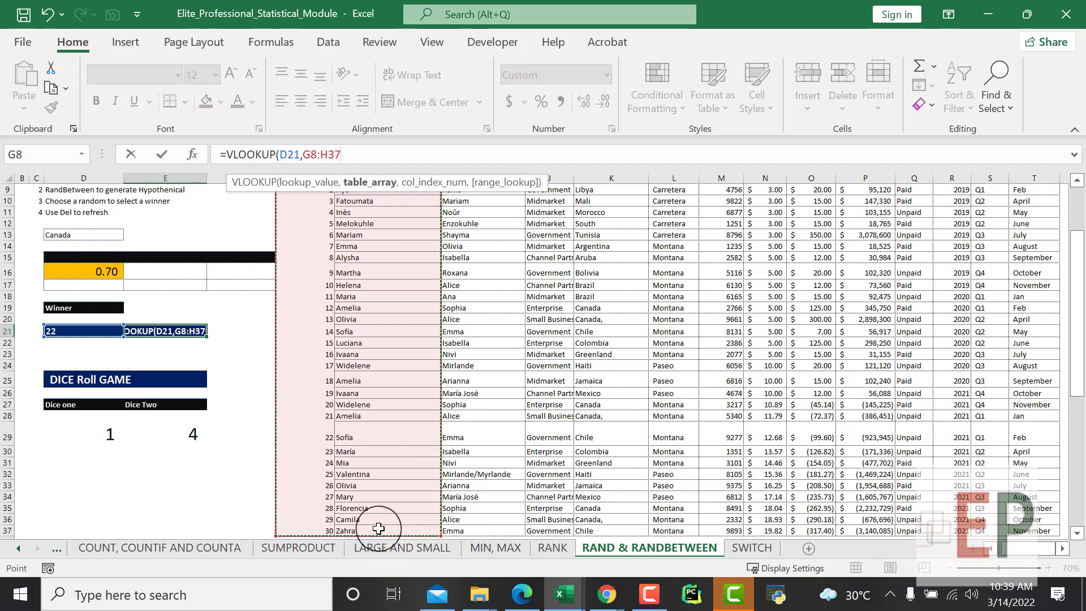
pyautogui.press('F4')
pyautogui.write(',')
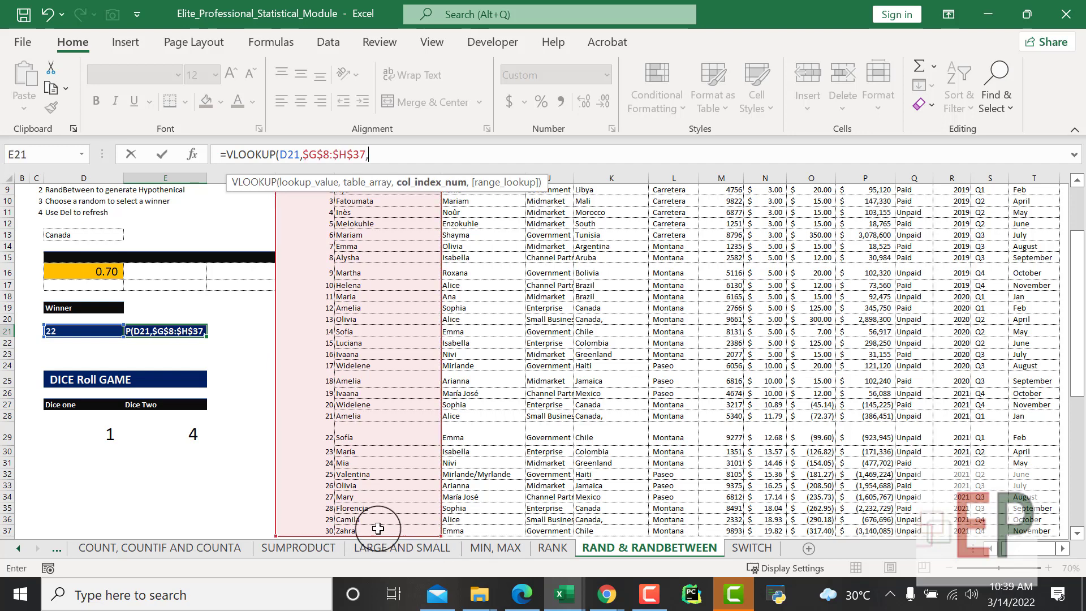
pyautogui.scroll(1, 323, 374)
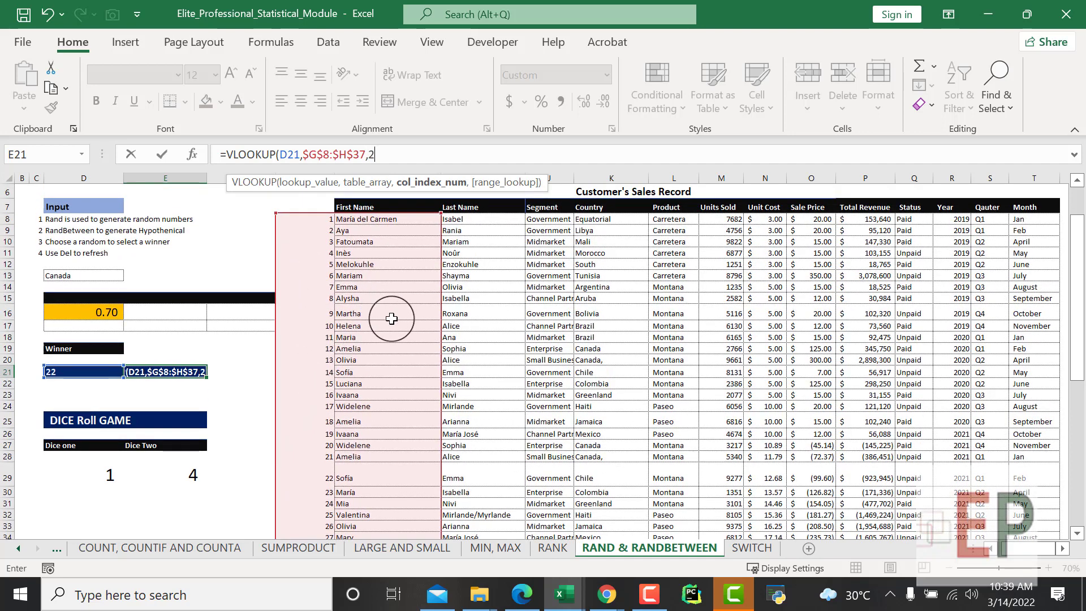
pyautogui.write('2,0')
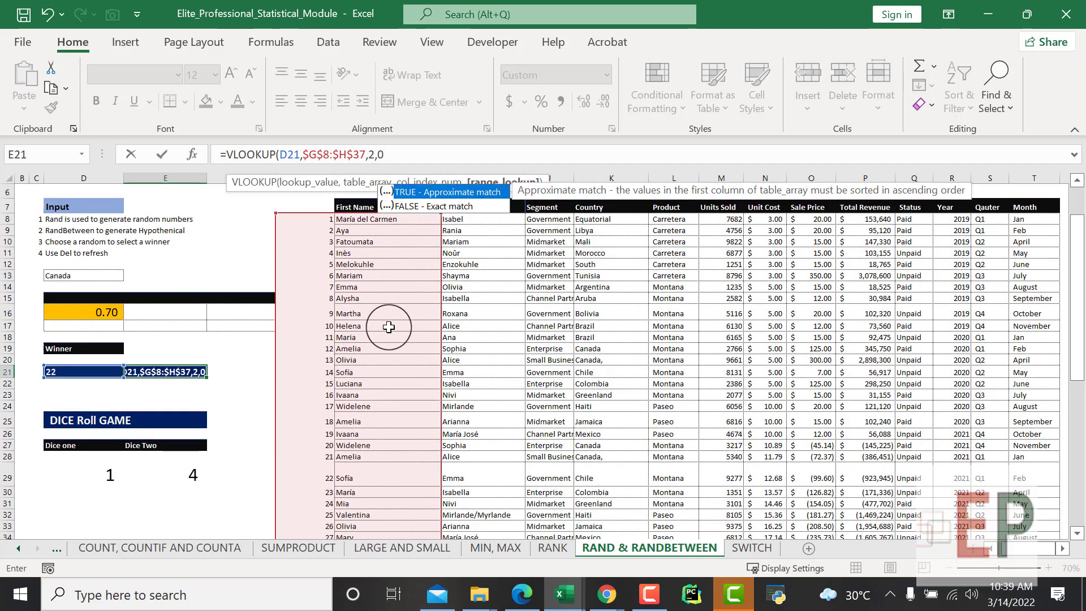
pyautogui.write(')')
pyautogui.press('Return')
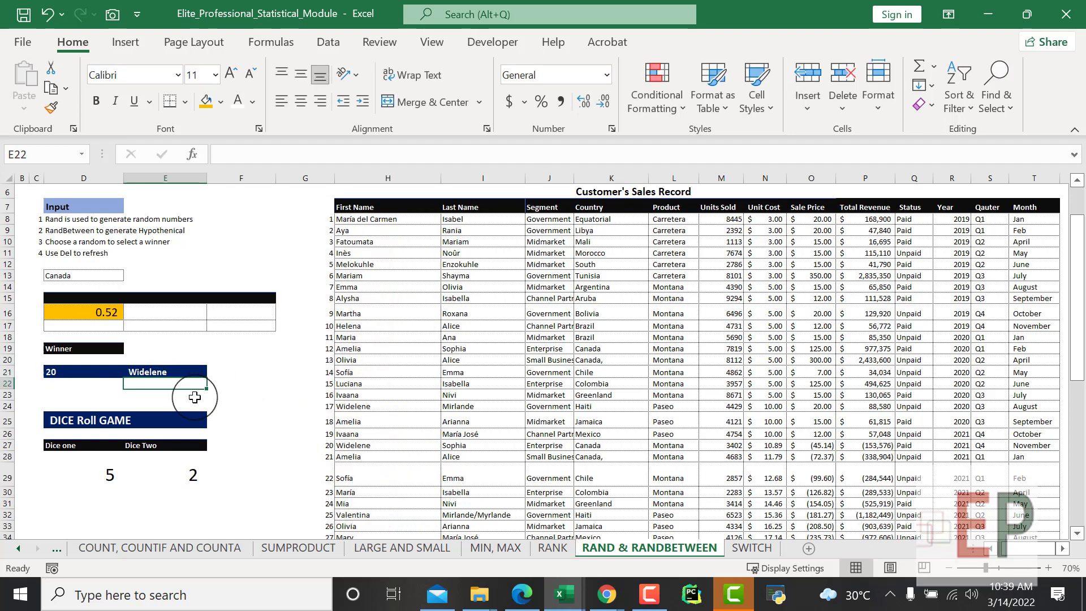
# - Check the drawn winner number in D21 against the matching customer number and first name in G27:H27
pyautogui.click(62, 372)
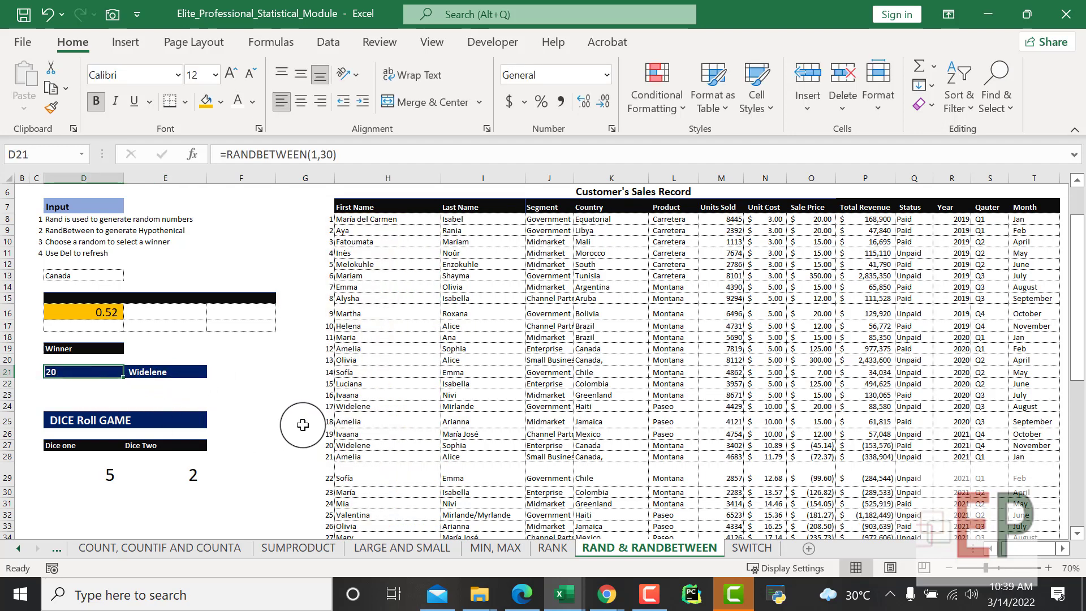
pyautogui.moveTo(316, 445); pyautogui.dragTo(400, 447)
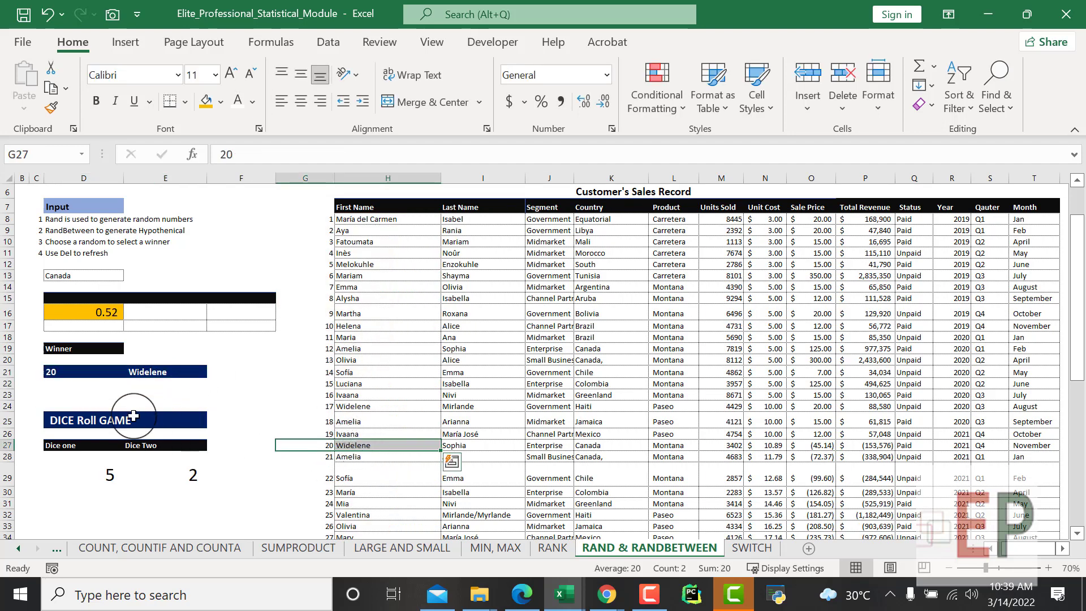
pyautogui.click(276, 370)
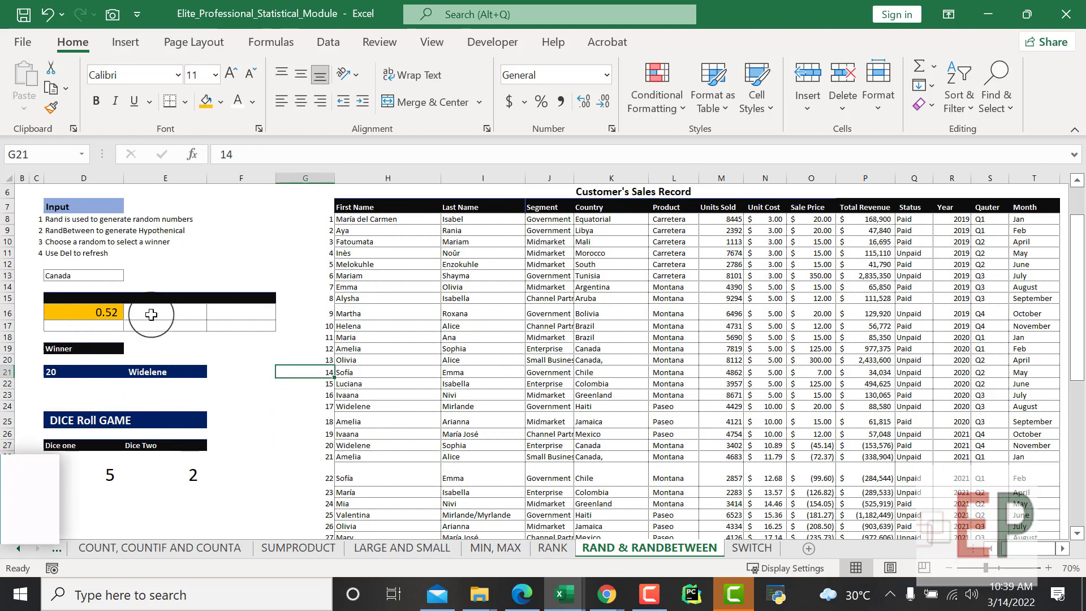
pyautogui.click(73, 370)
# - Examine the DICE Roll GAME section with its Dice one and Dice Two headings and the formula in D29
pyautogui.scroll(-2, 175, 337)
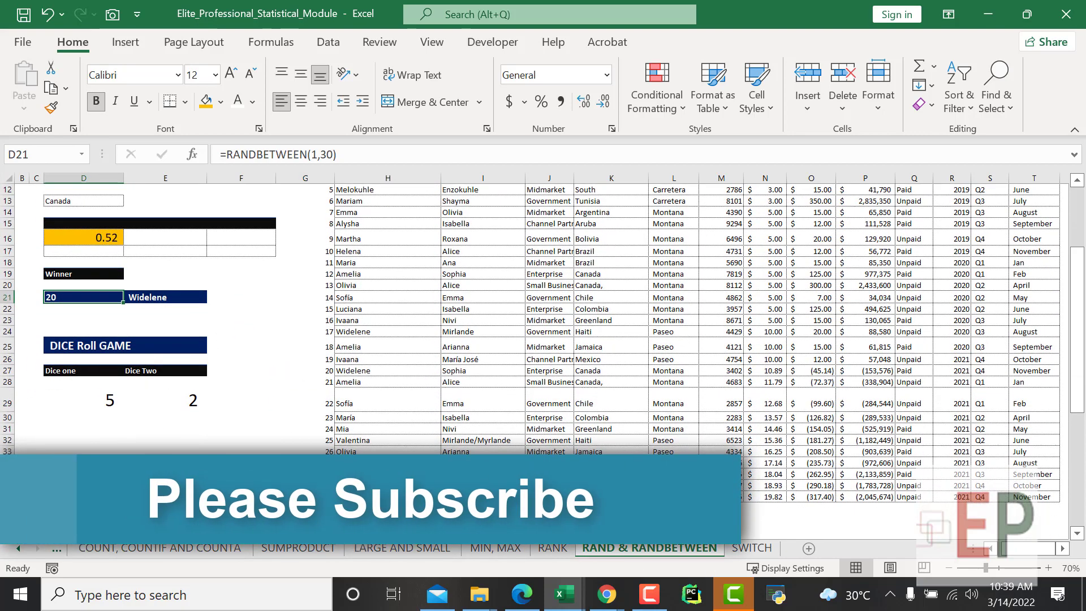
pyautogui.click(84, 474)
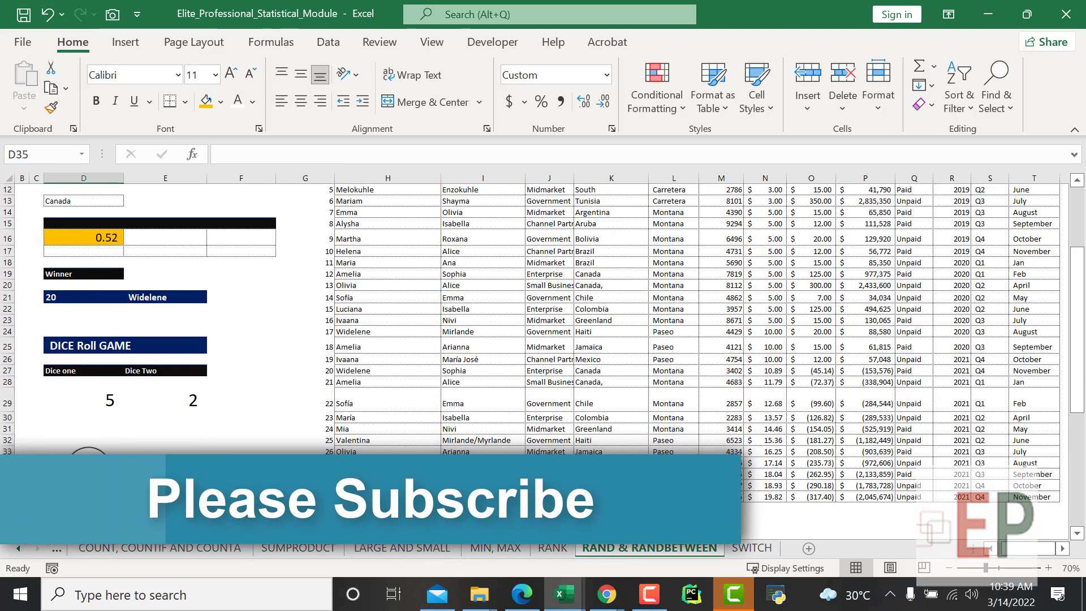
pyautogui.click(68, 345)
pyautogui.click(70, 407)
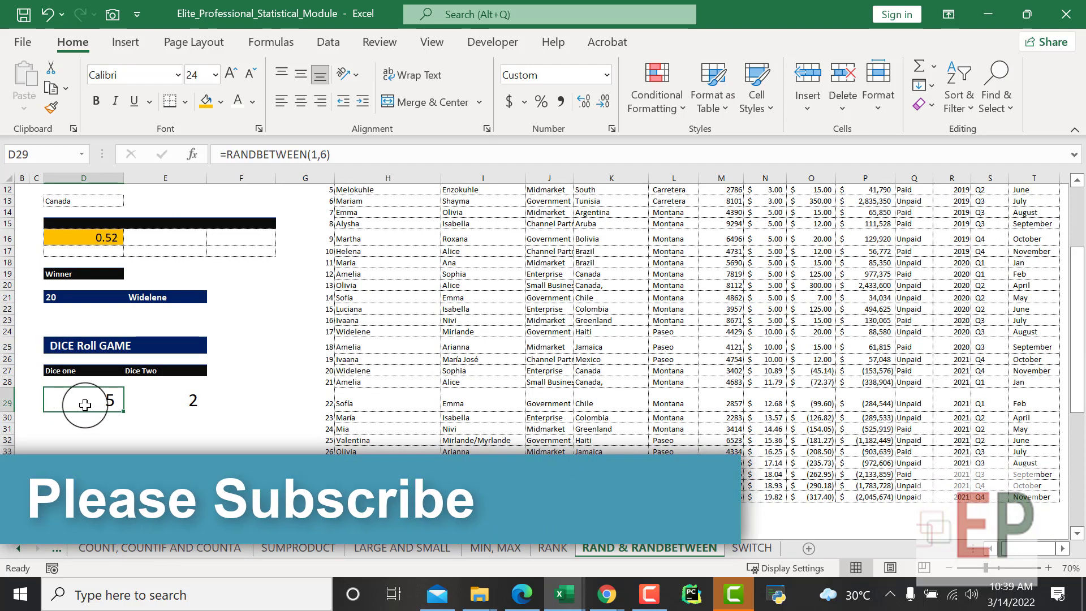
pyautogui.click(103, 439)
pyautogui.scroll(-1, 110, 434)
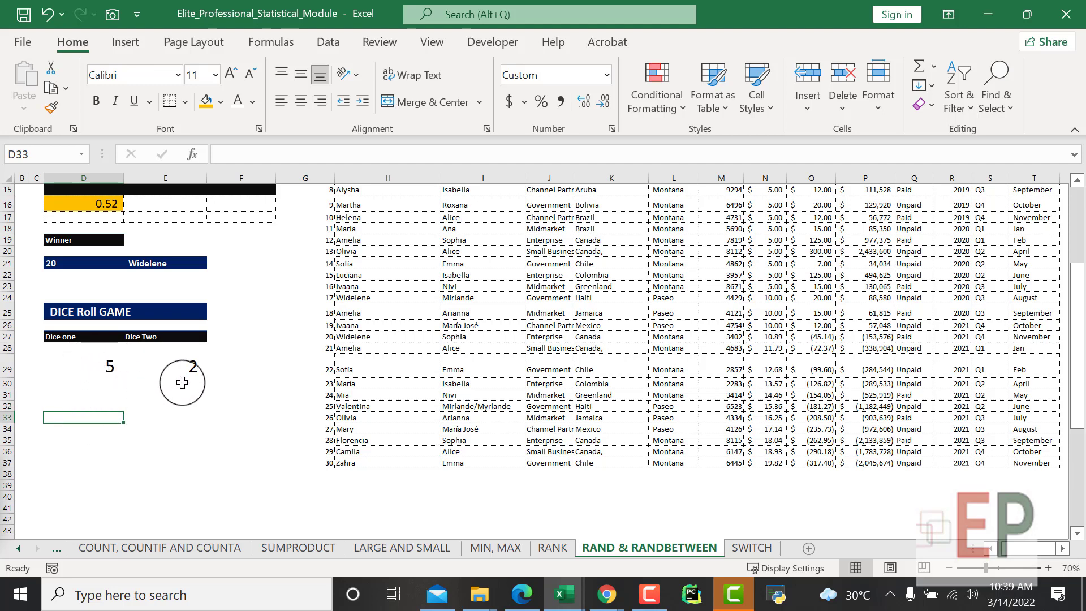
pyautogui.click(190, 417)
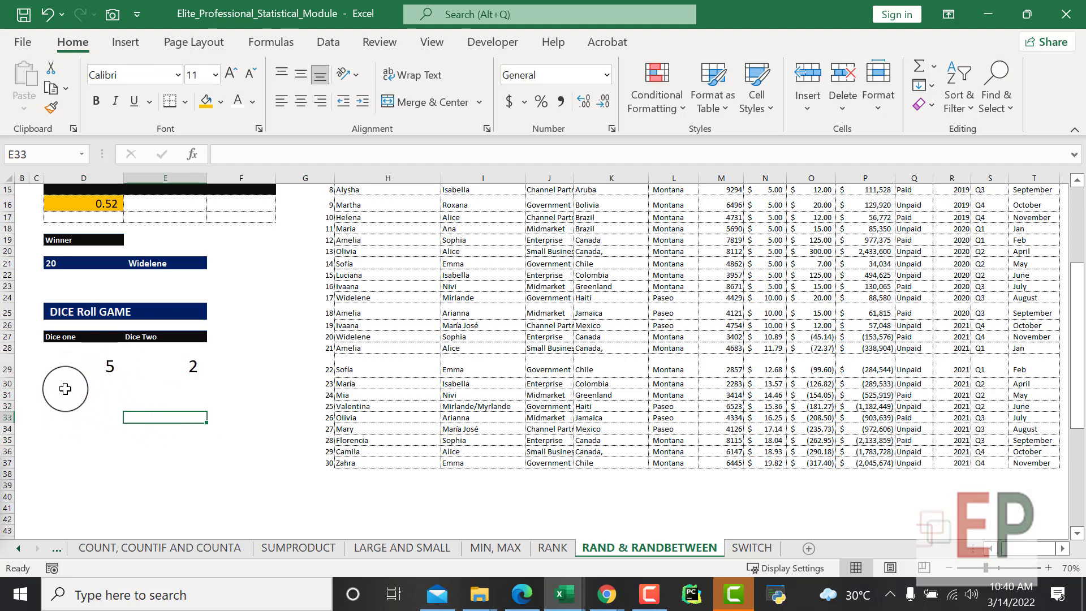
pyautogui.click(63, 327)
pyautogui.click(139, 337)
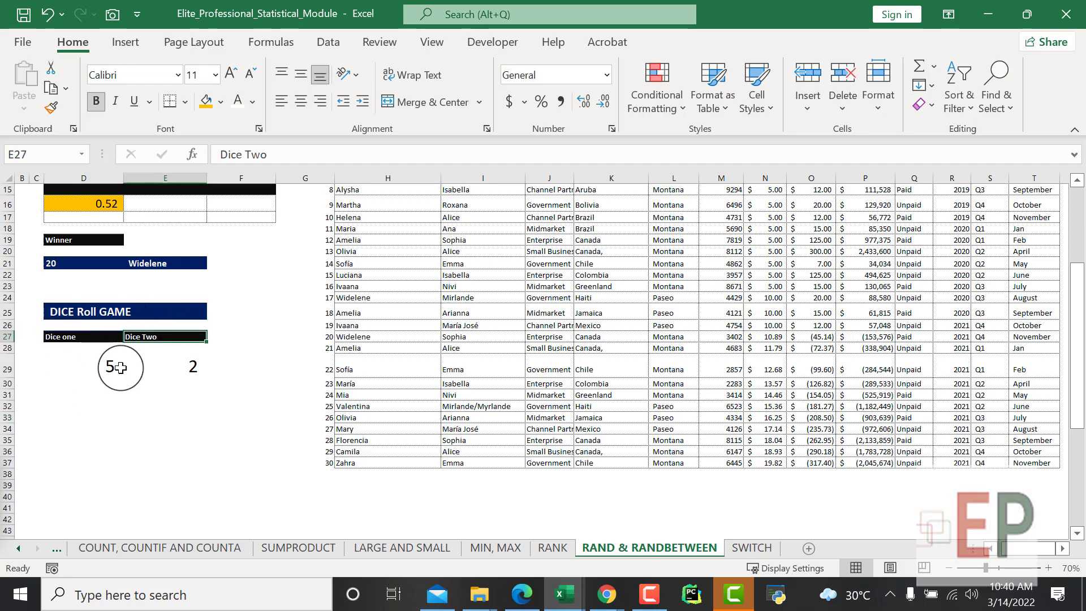
# - Compare the RANDBETWEEN formulas behind Dice one in D29 and Dice Two in E29
pyautogui.click(99, 415)
pyautogui.click(76, 358)
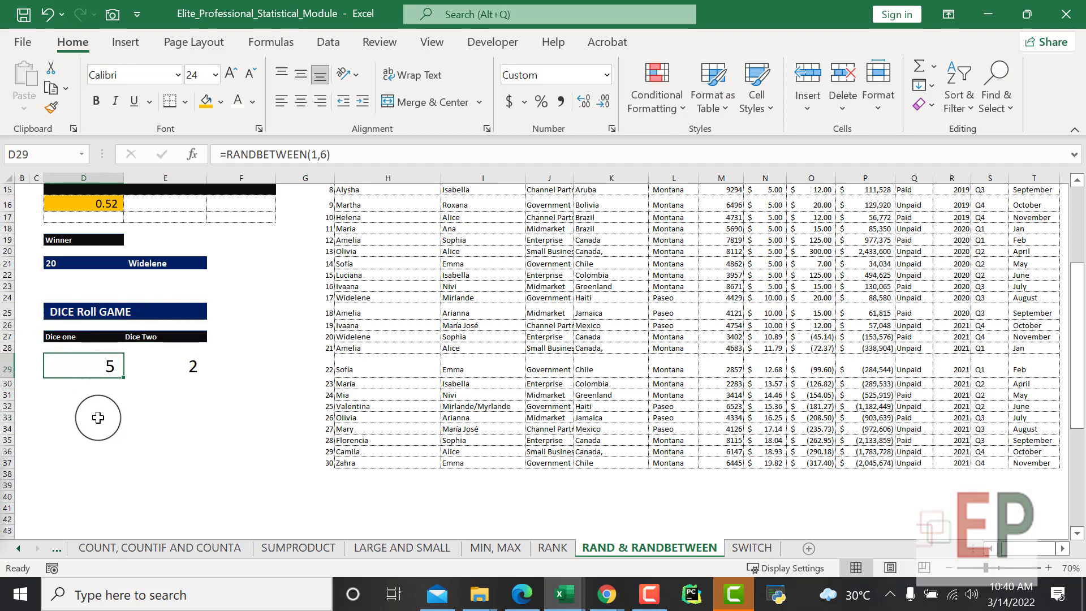
pyautogui.click(98, 431)
pyautogui.click(95, 368)
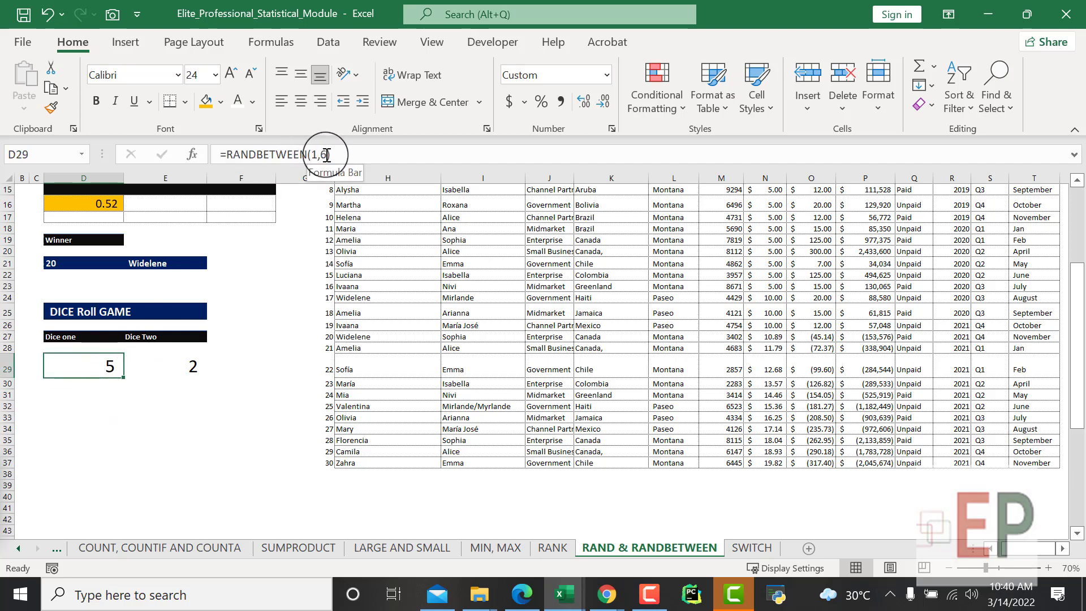
pyautogui.click(153, 413)
pyautogui.click(194, 366)
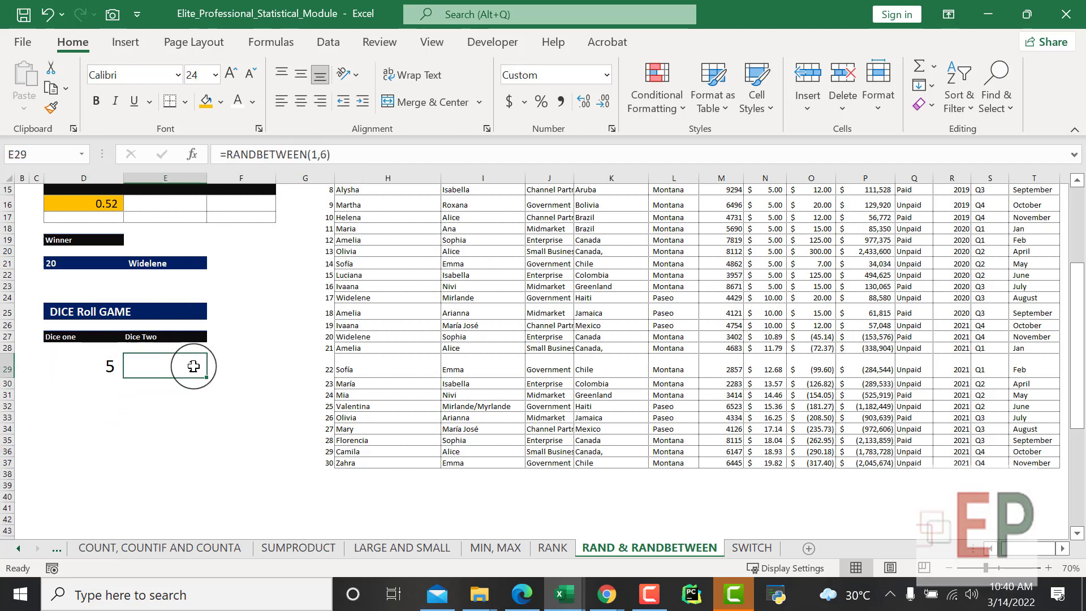
pyautogui.click(146, 430)
pyautogui.click(255, 322)
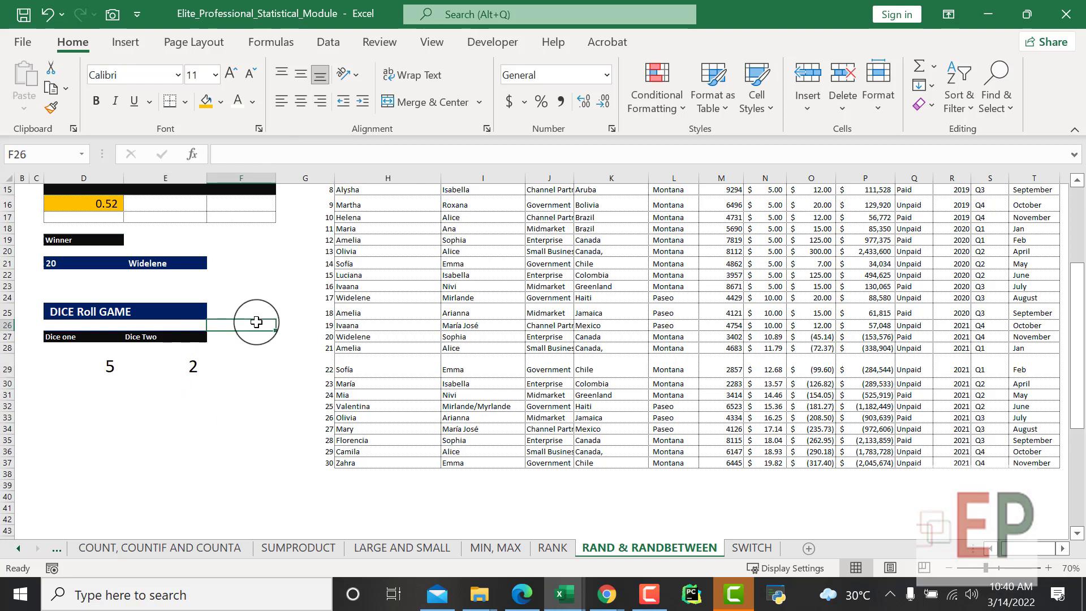
# - Roll both dice many times by repeatedly recalculating the sheet with the empty cell F32 selected
pyautogui.click(245, 376)
pyautogui.click(219, 406)
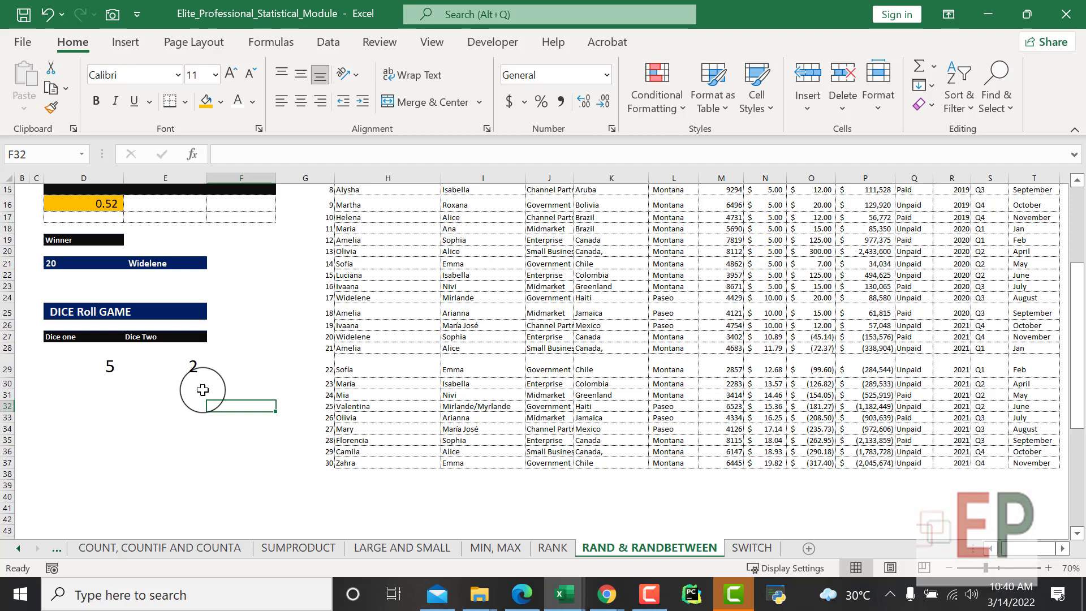
pyautogui.press('F9')
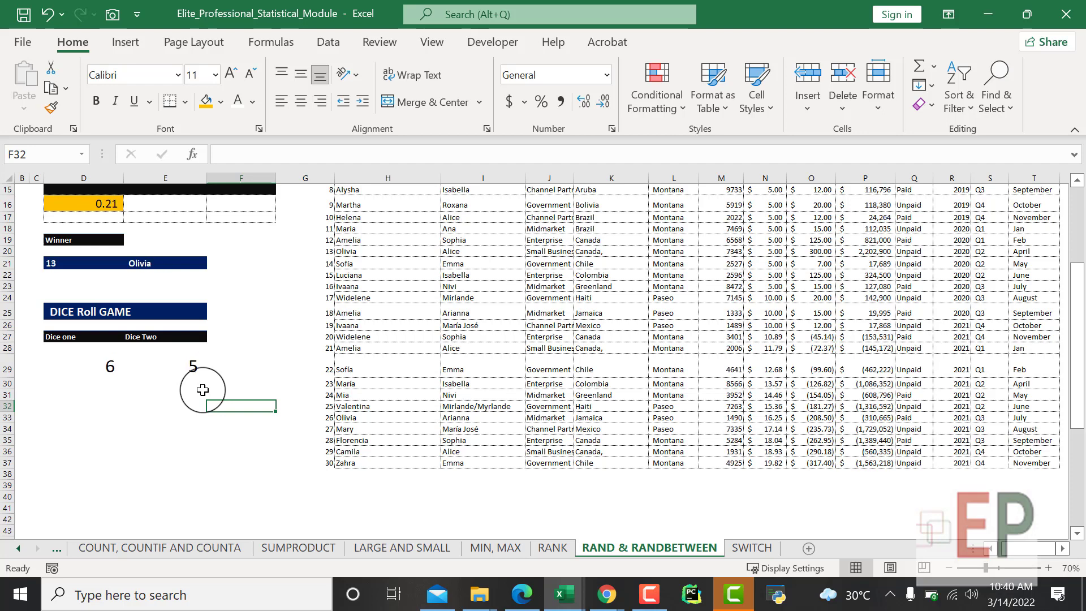
pyautogui.press('F9')
pyautogui.press('F9')
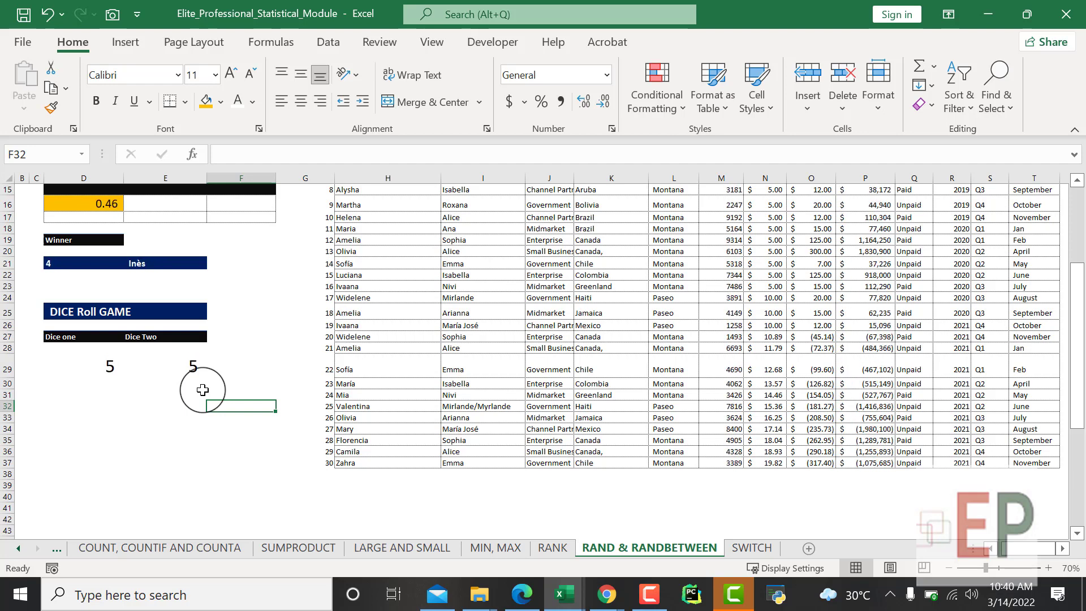
pyautogui.press('F9')
pyautogui.press('F9')
pyautogui.press('F9')
pyautogui.press('F9')
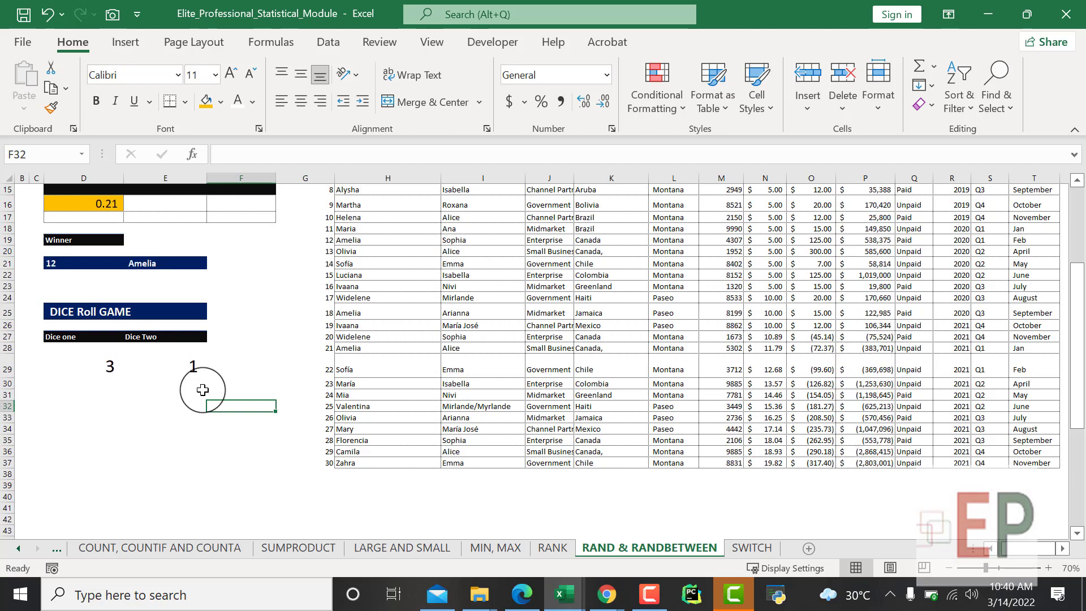
pyautogui.press('F9')
pyautogui.press('F9')
pyautogui.press('F9')
pyautogui.press('F9')
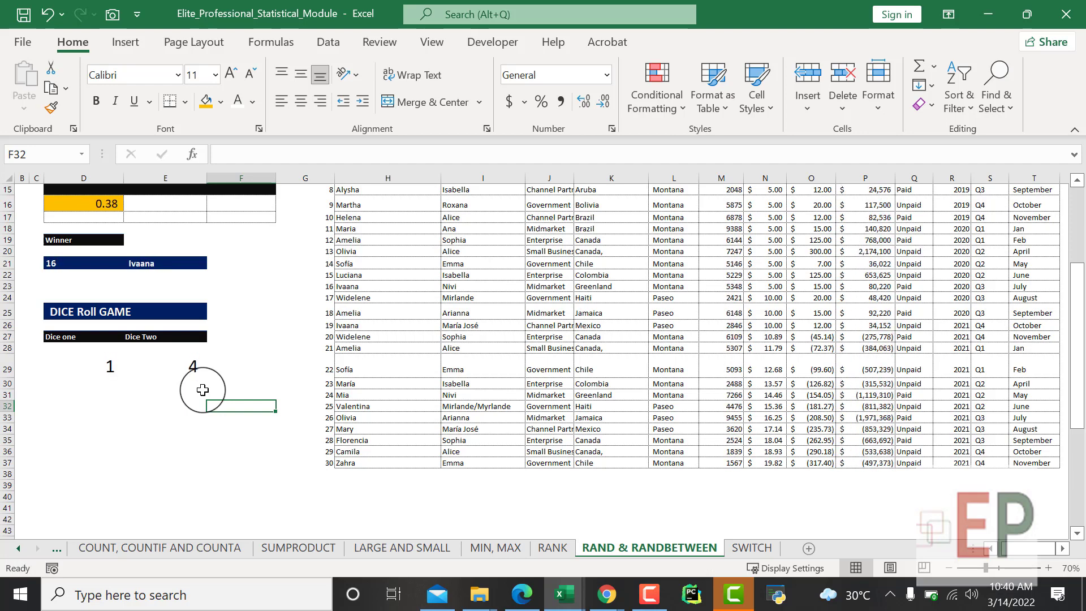
pyautogui.press('F9')
pyautogui.press('F9')
pyautogui.press('F9')
pyautogui.press('F9')
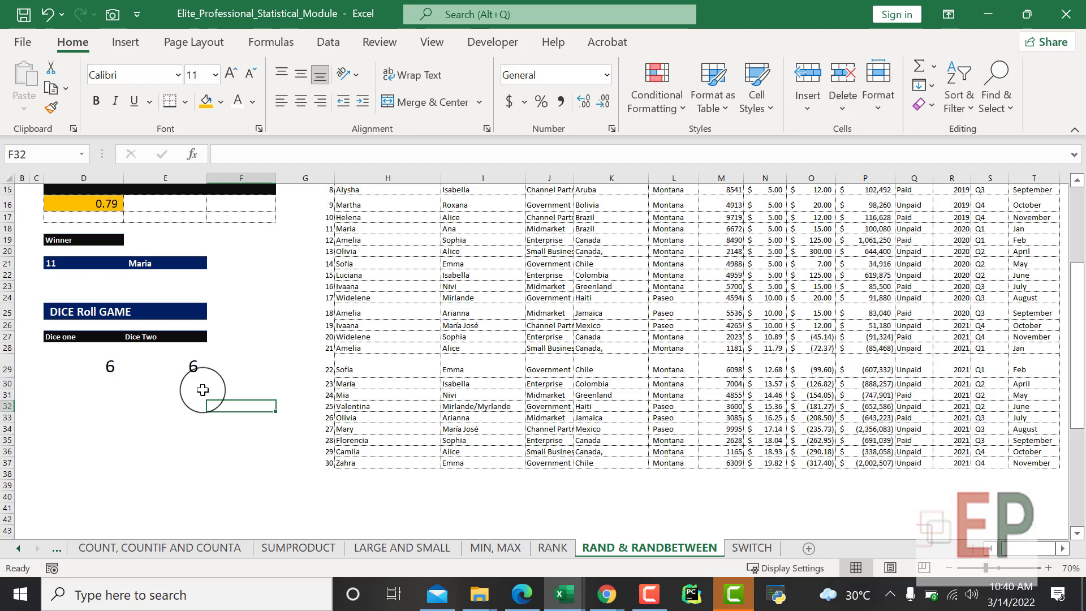
pyautogui.press('F9')
pyautogui.press('F9')
pyautogui.press('F9')
pyautogui.press('F9')
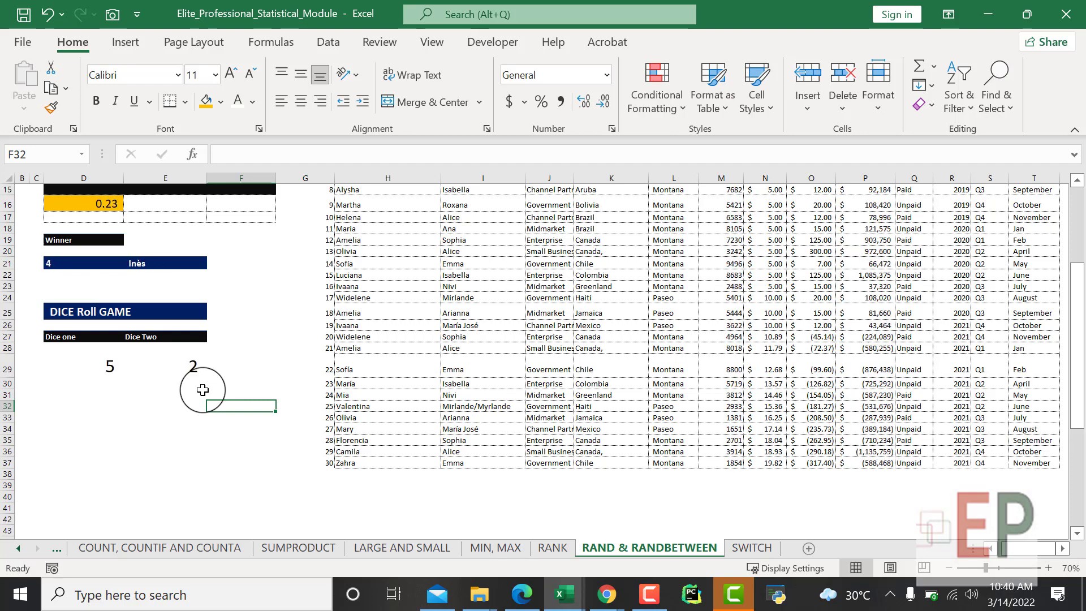
pyautogui.press('F9')
pyautogui.press('F9')
pyautogui.press('F9')
pyautogui.press('F9')
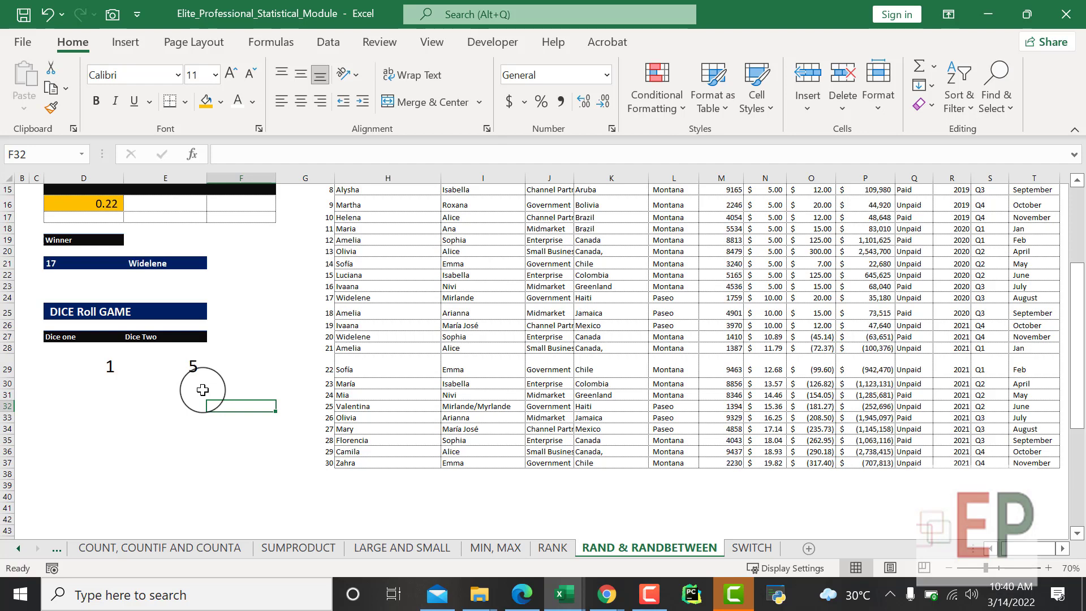
pyautogui.press('F9')
pyautogui.press('F9')
pyautogui.press('F9')
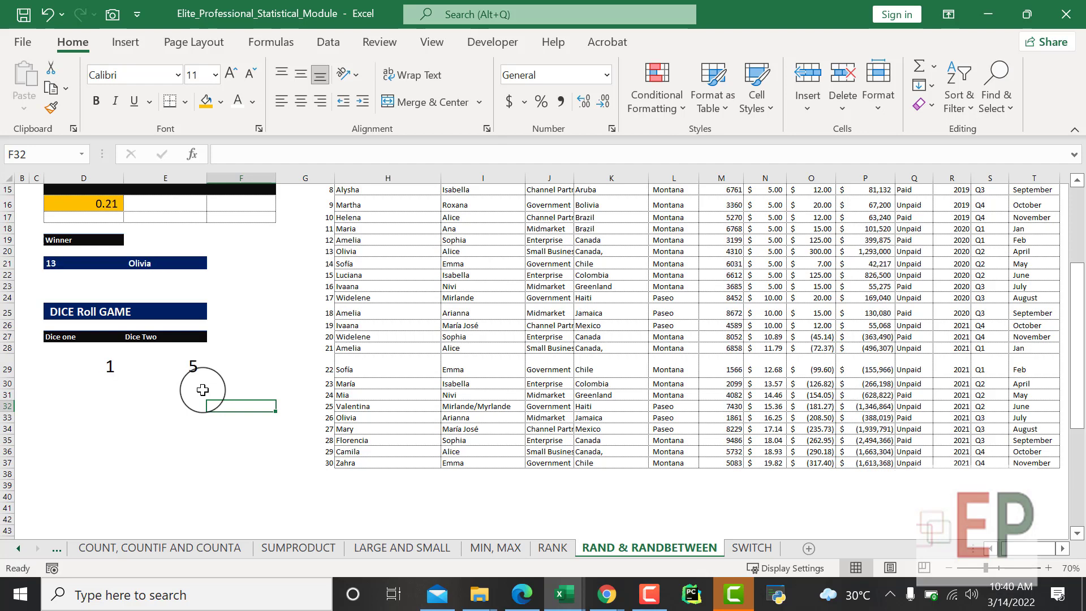